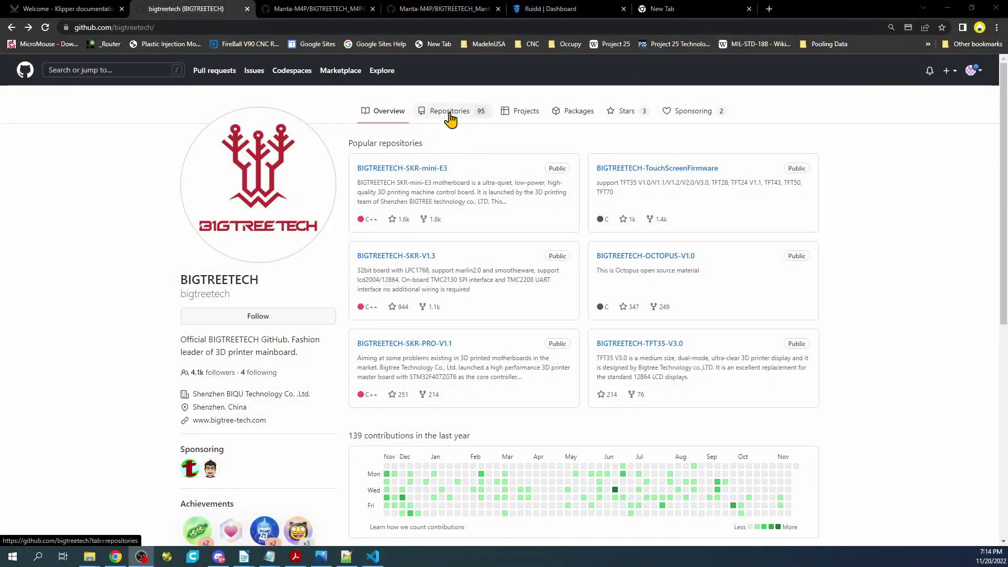
# Step: Search BIGTREETECH's repositories for "Manta" and look into the Firmware/Klipper folder of the Manta-M4P repository
pyautogui.click(450, 111)
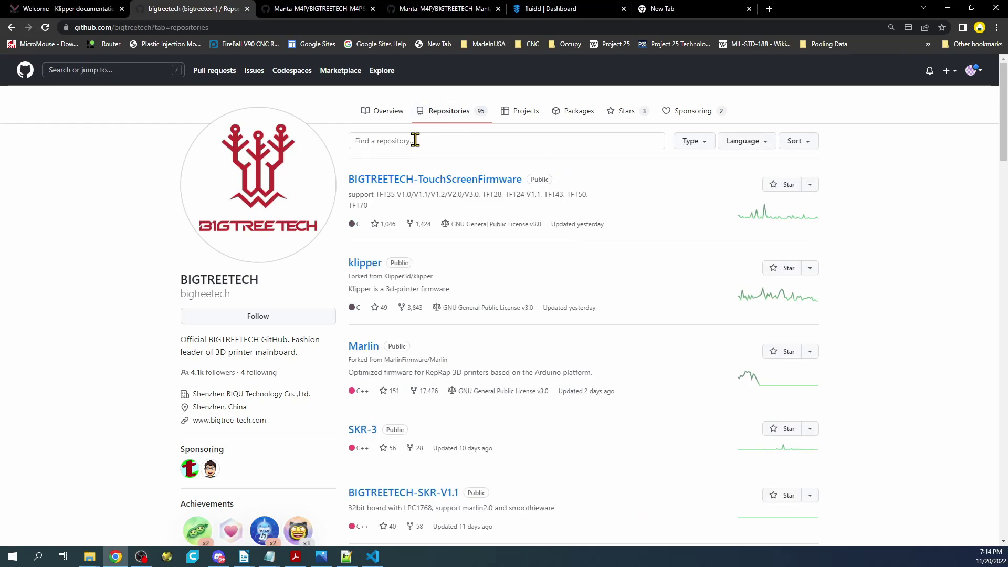
pyautogui.click(415, 140)
pyautogui.write('Manta')
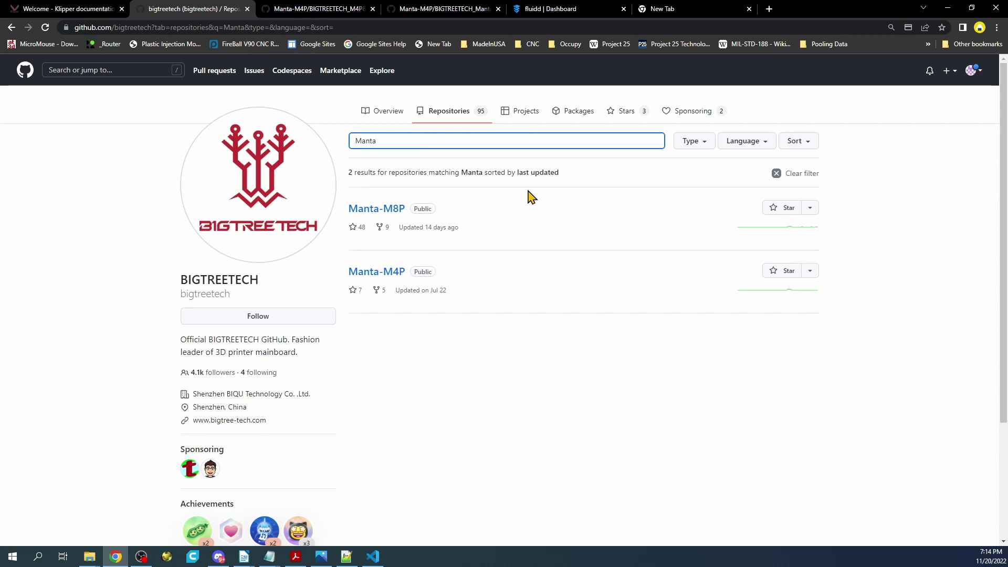
pyautogui.click(367, 273)
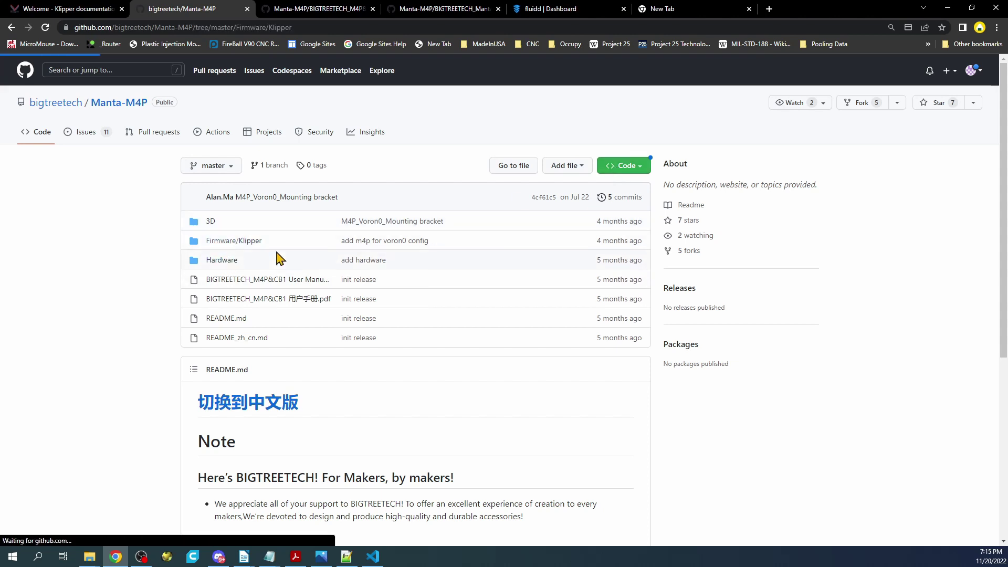
pyautogui.click(232, 242)
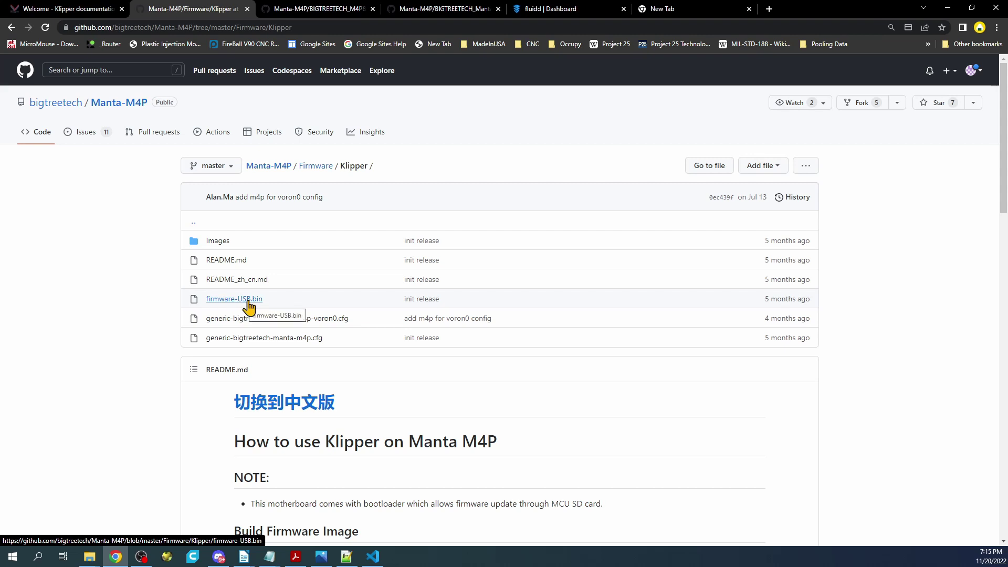
pyautogui.click(11, 27)
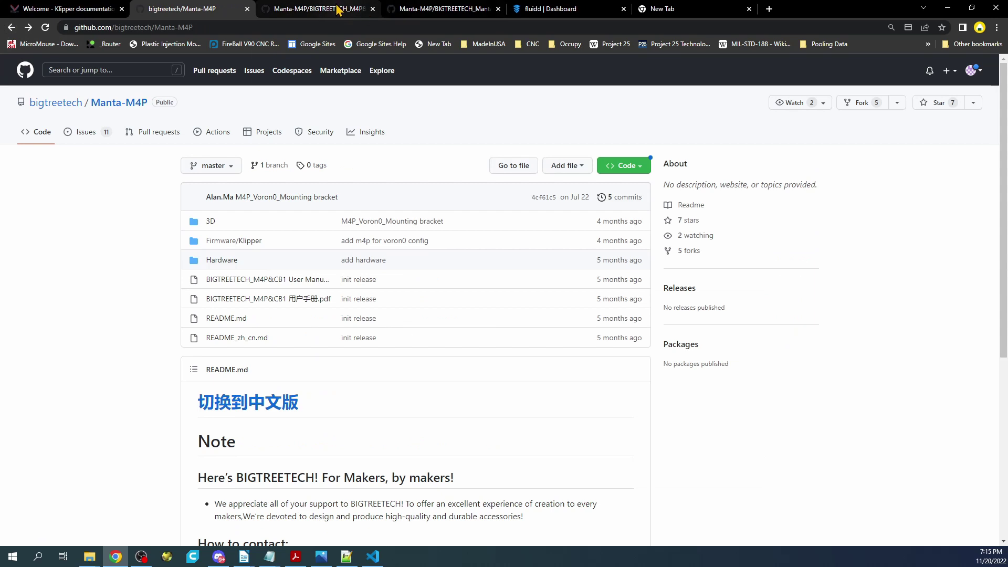
# Step: Read the Manta M4P user manual's stepper driver section, from standalone mode to the UART and SPI modes of TMC drivers
pyautogui.click(338, 9)
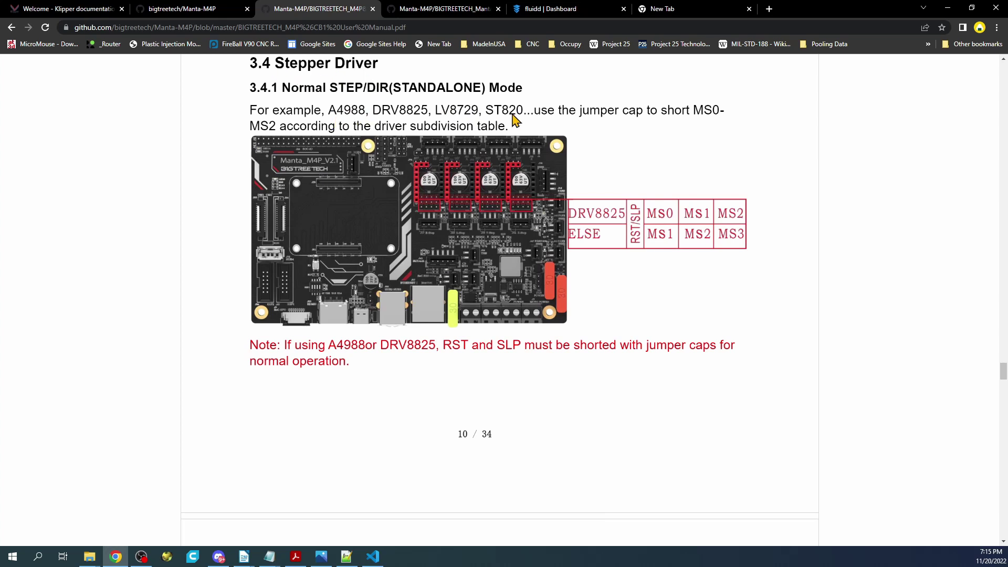
pyautogui.scroll(-15, 466, 232)
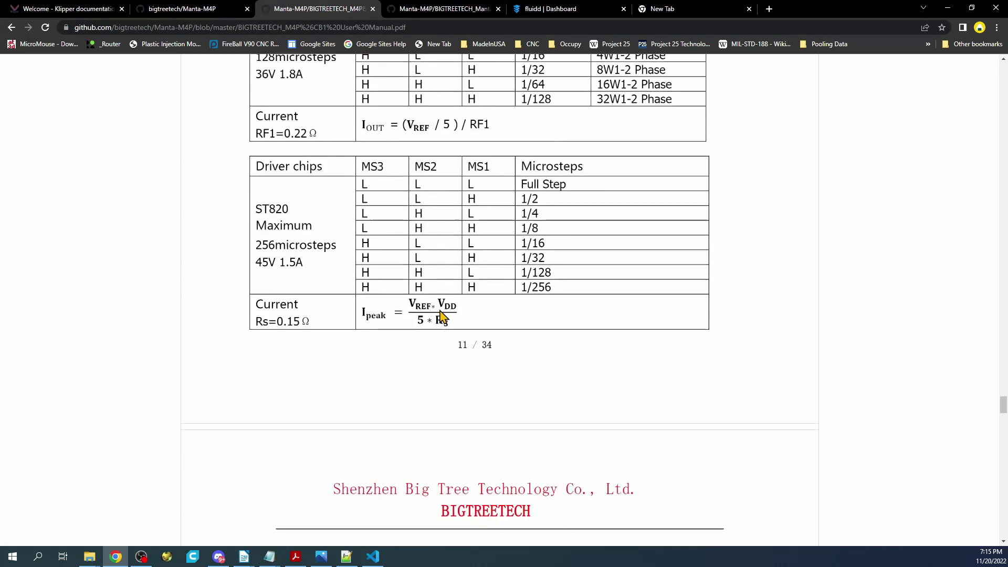
pyautogui.scroll(-9, 441, 315)
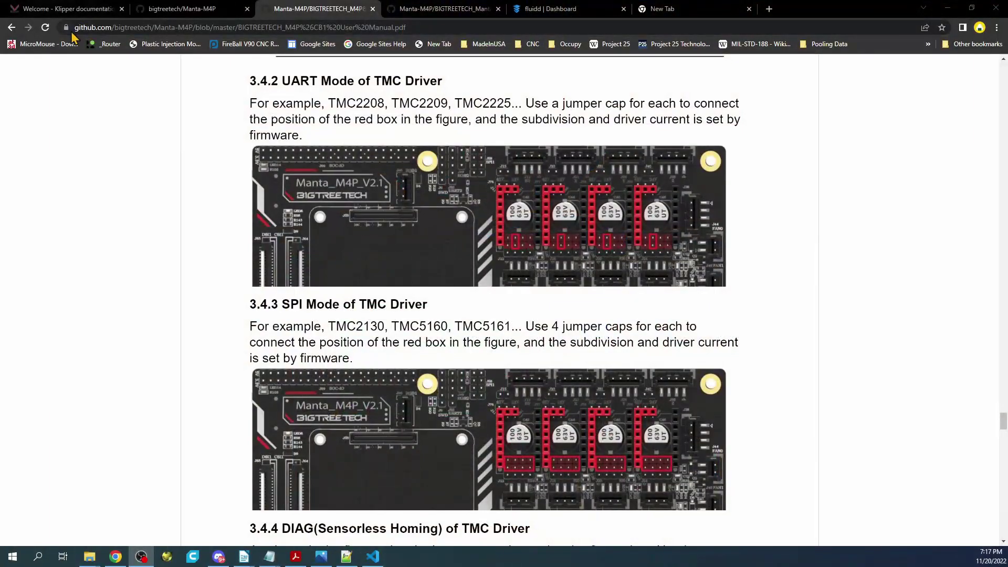
# Step: Switch to the Klipper documentation and open the TMC drivers page under Installation and Configuration
pyautogui.click(45, 11)
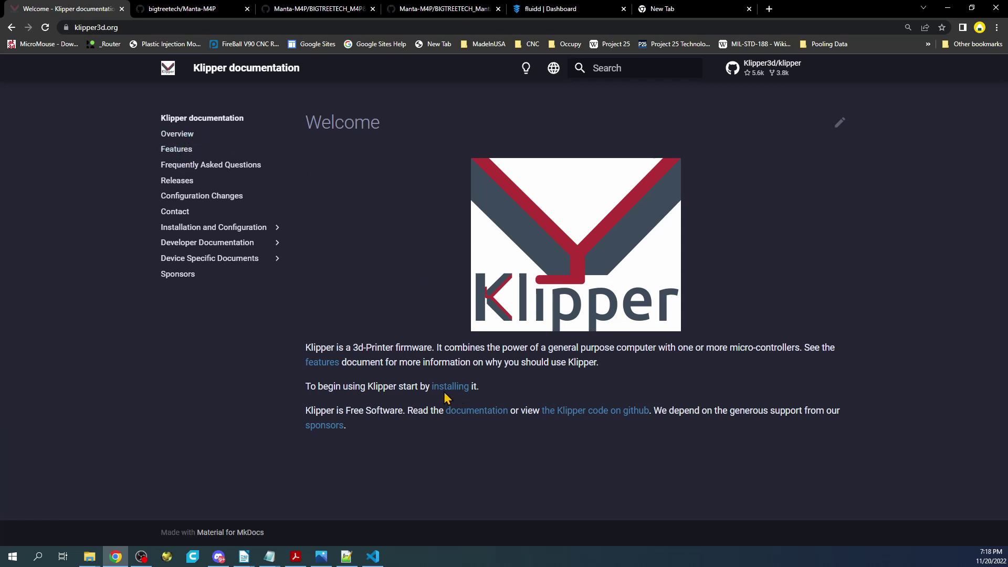
pyautogui.click(213, 230)
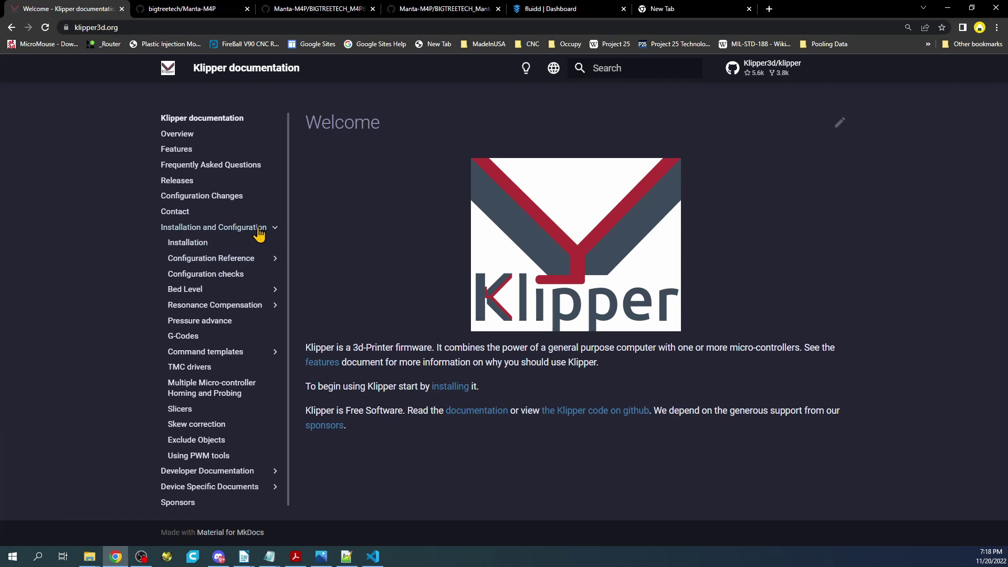
pyautogui.click(187, 367)
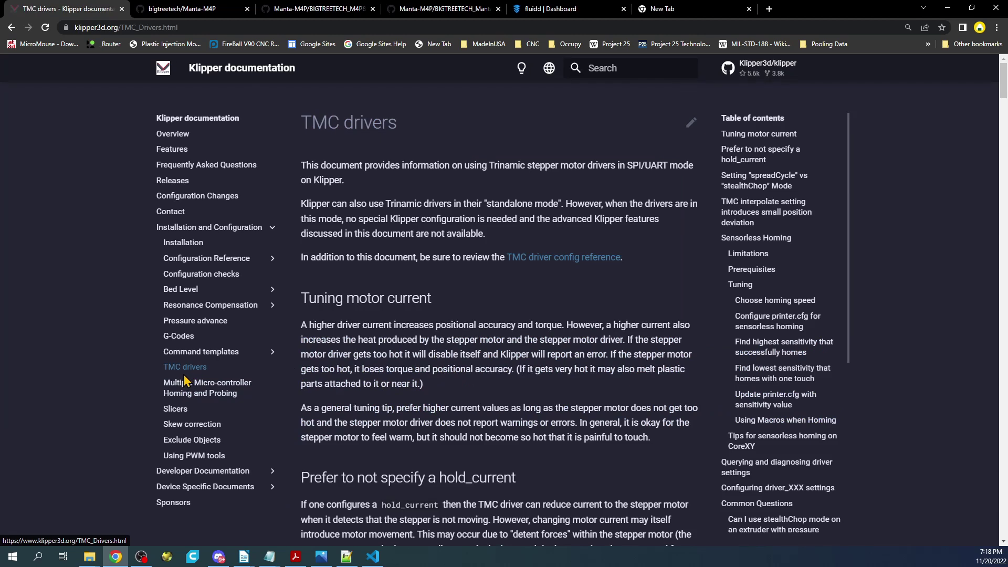
# Step: Browse the example files in the config folder of Klipper's GitHub repository, and return to the TMC drivers page
pyautogui.click(762, 72)
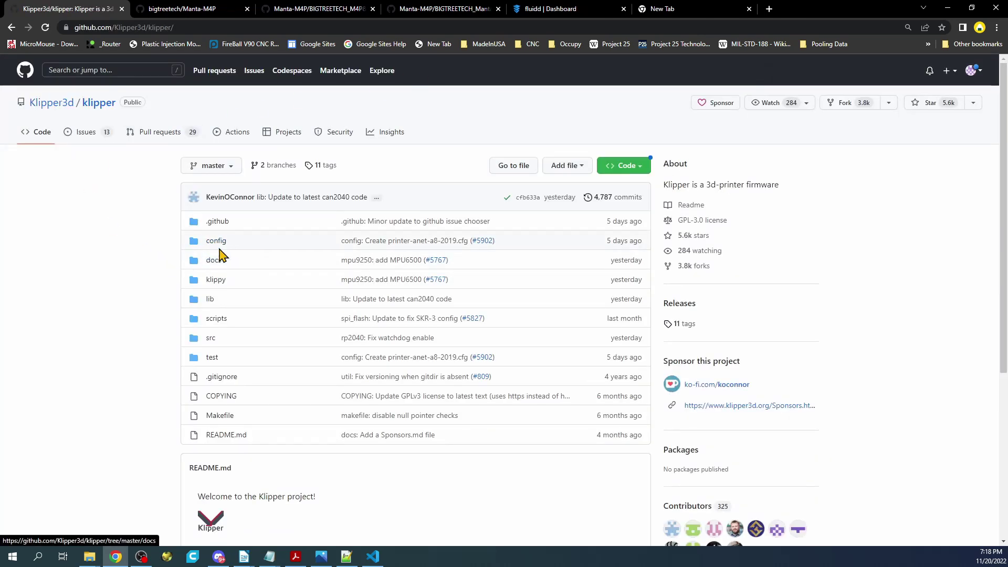
pyautogui.click(217, 241)
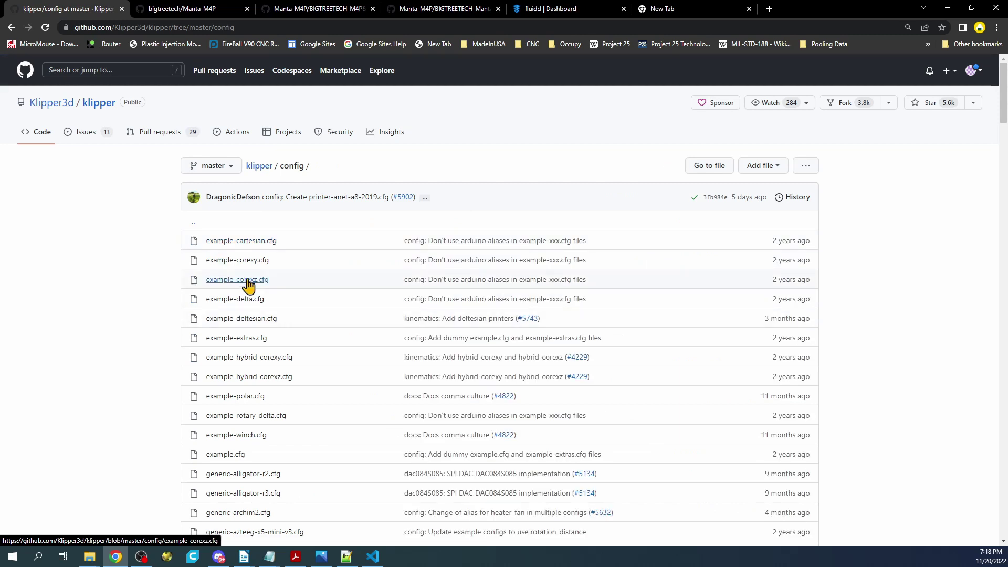
pyautogui.scroll(-3, 247, 283)
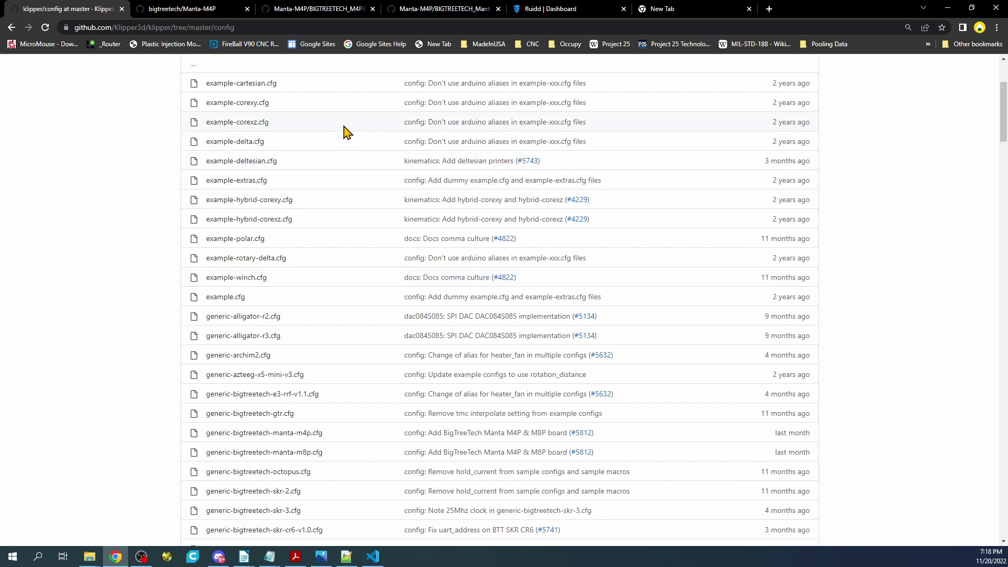
pyautogui.click(11, 29)
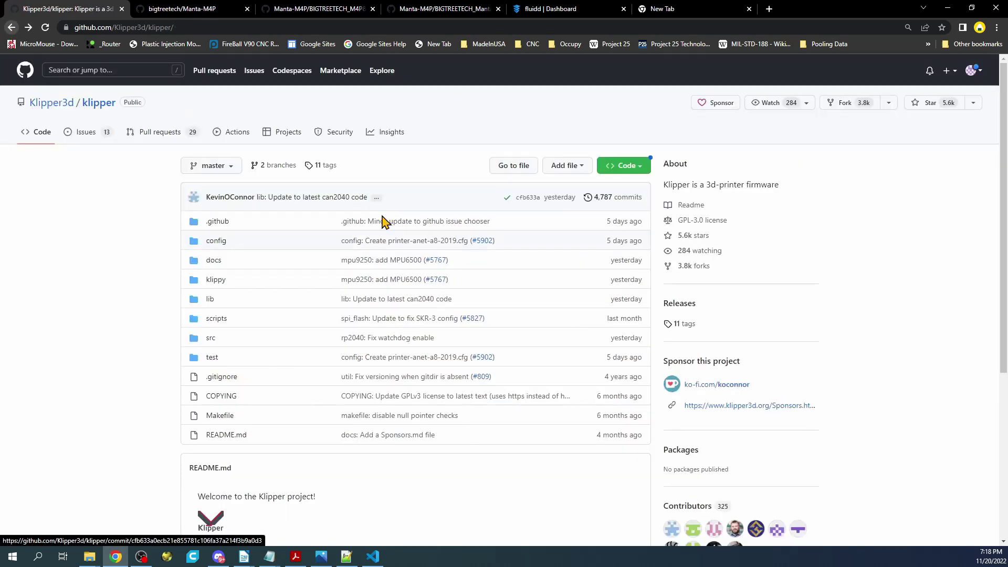
pyautogui.click(8, 29)
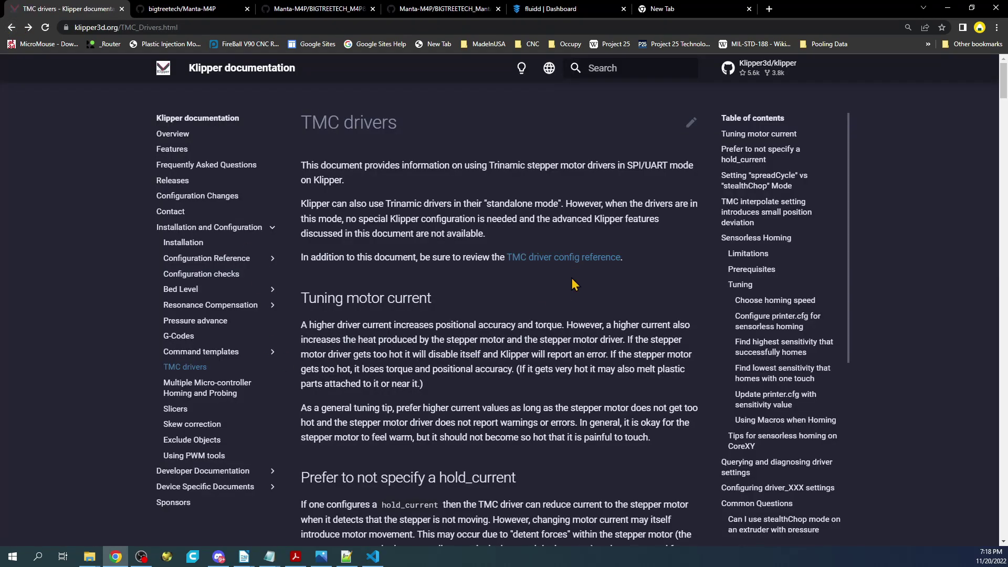
# Step: Glance at the TMC driver config reference and examine the "spreadCycle" vs "stealthChop" section of the TMC drivers page, highlighting stealthChop
pyautogui.click(566, 257)
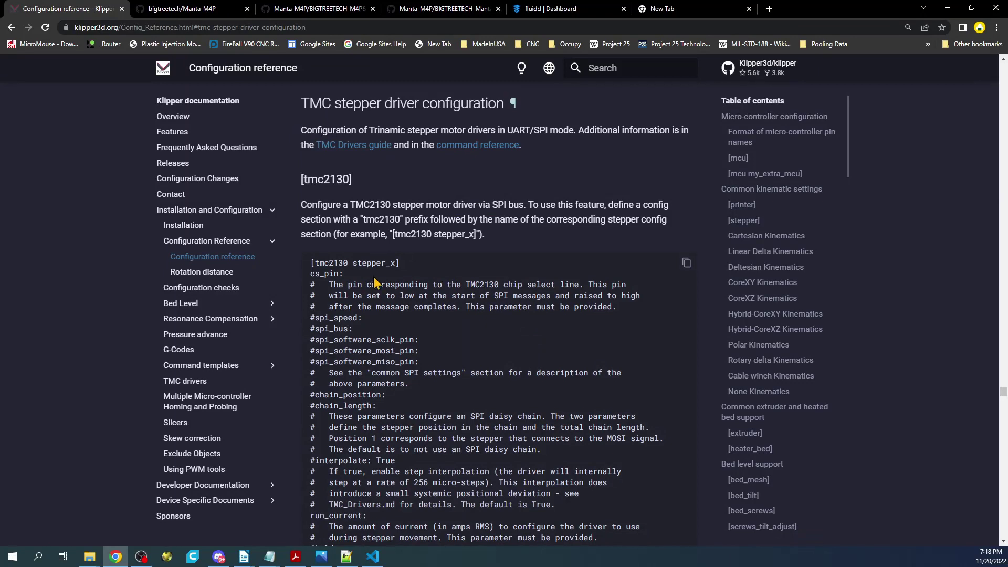
pyautogui.click(9, 27)
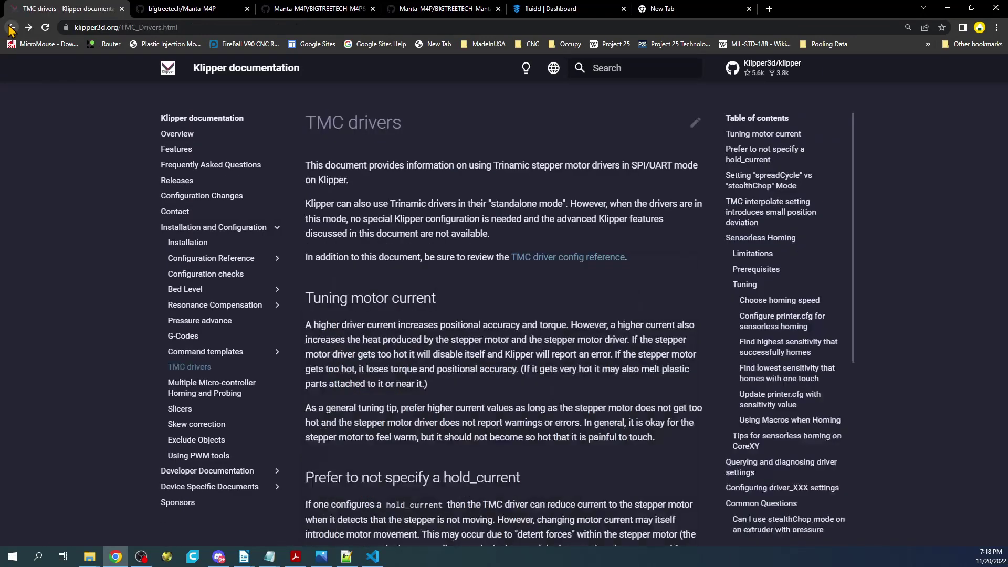
pyautogui.scroll(-3, 453, 315)
pyautogui.scroll(-6, 454, 340)
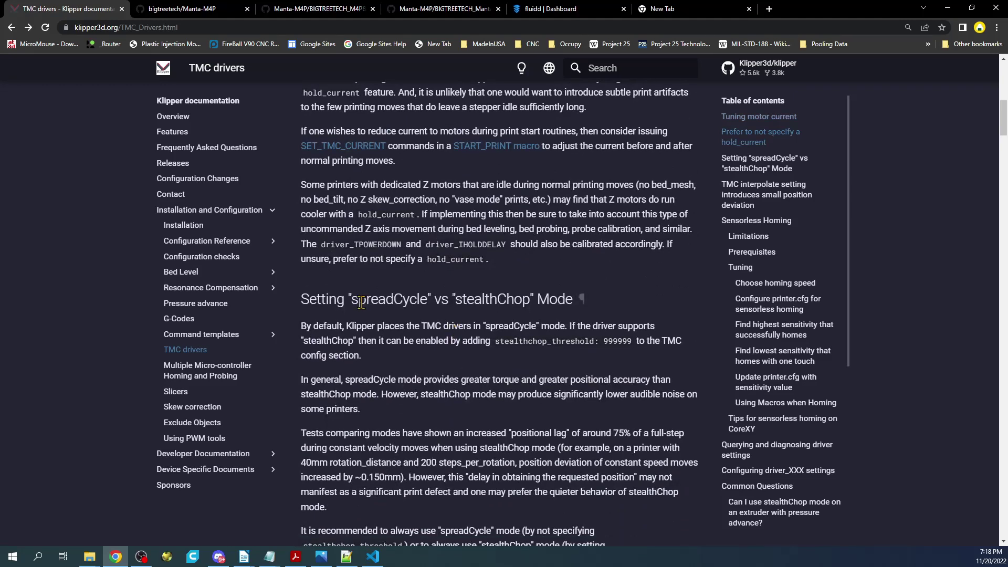
pyautogui.moveTo(351, 300); pyautogui.dragTo(530, 299)
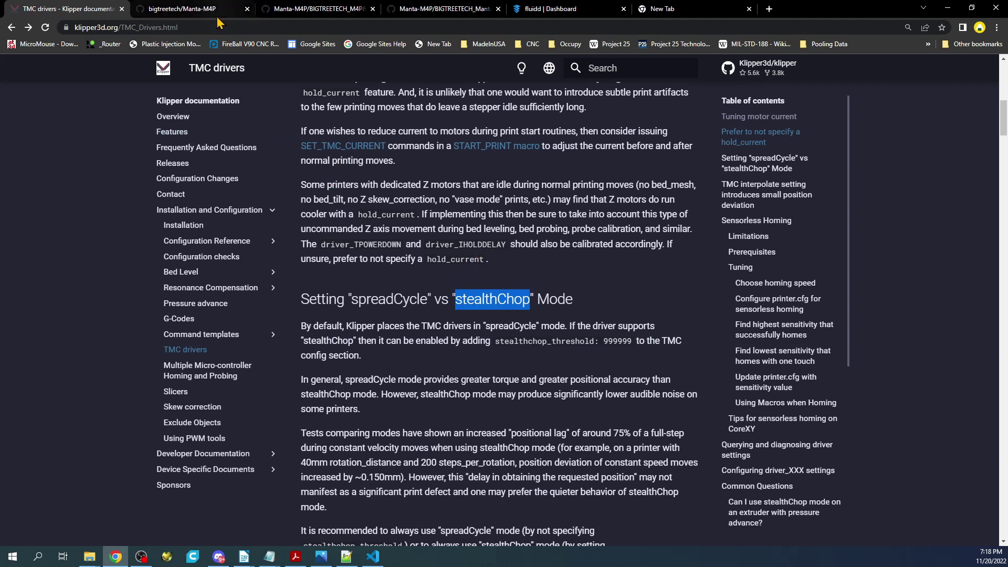
pyautogui.scroll(7, 530, 227)
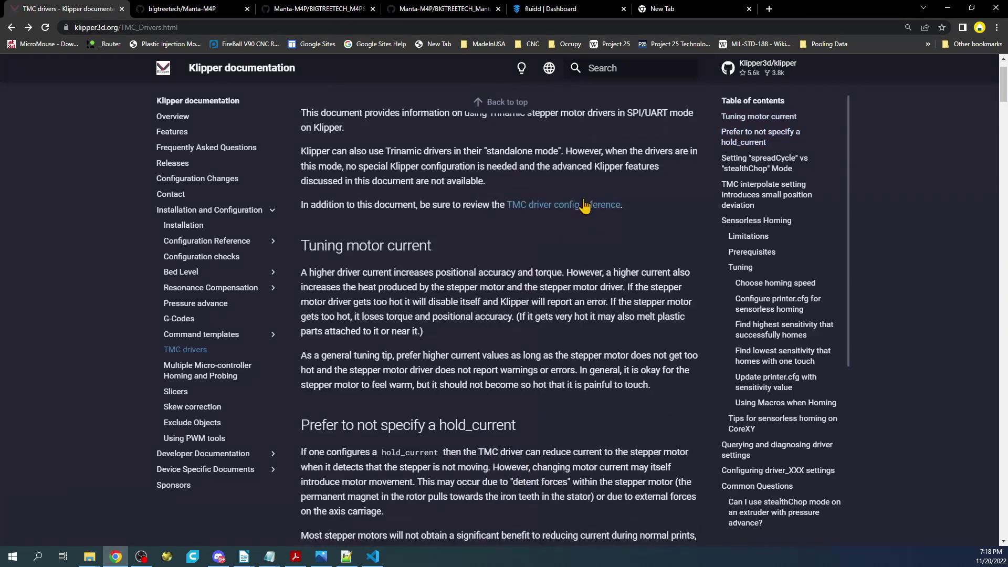
# Step: Open the TMC driver config reference and examine the parameters of the [tmc2130] section
pyautogui.click(578, 204)
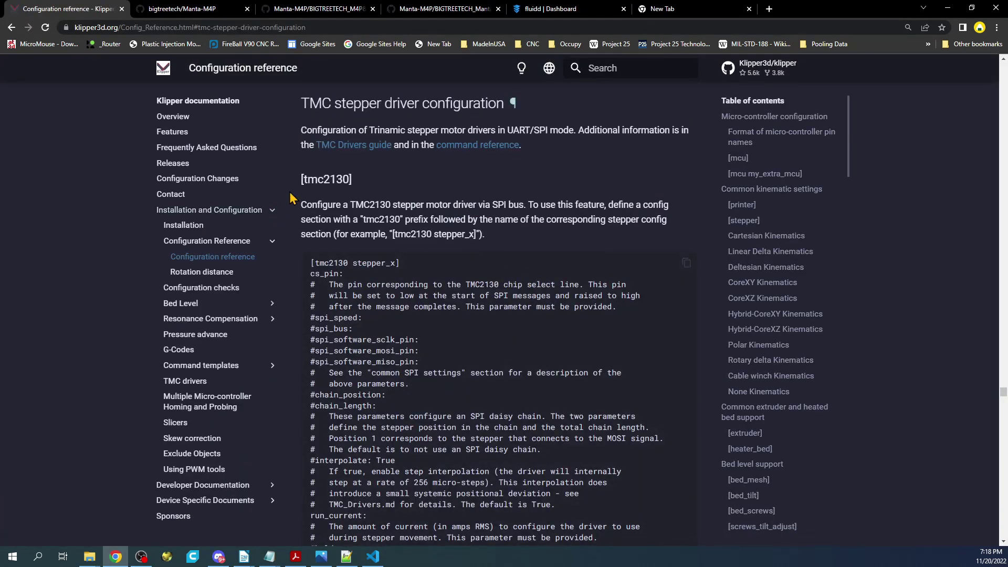
pyautogui.moveTo(375, 182); pyautogui.dragTo(302, 183)
pyautogui.scroll(-15, 348, 250)
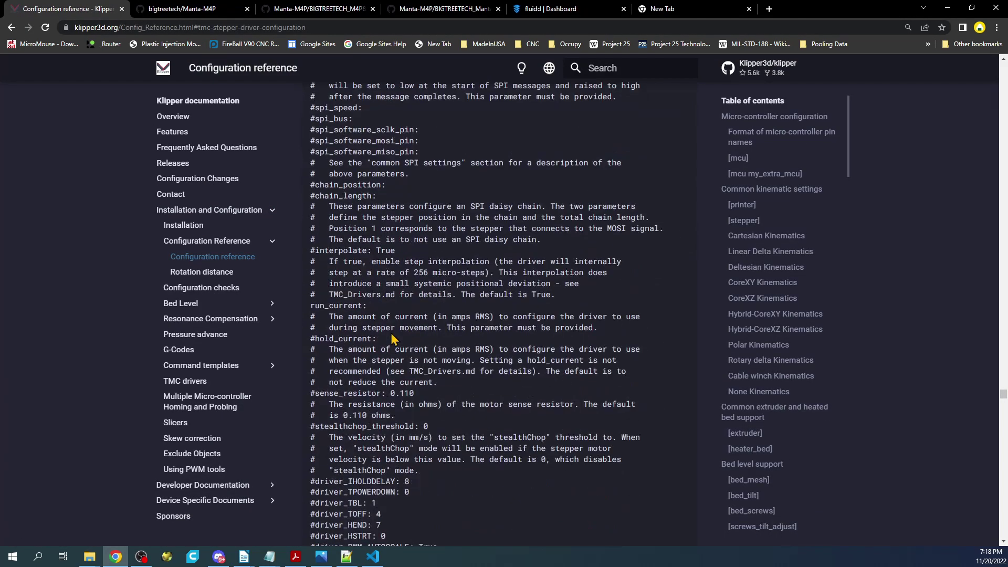
pyautogui.moveTo(360, 208); pyautogui.dragTo(425, 195)
pyautogui.scroll(6, 426, 201)
pyautogui.scroll(8, 427, 201)
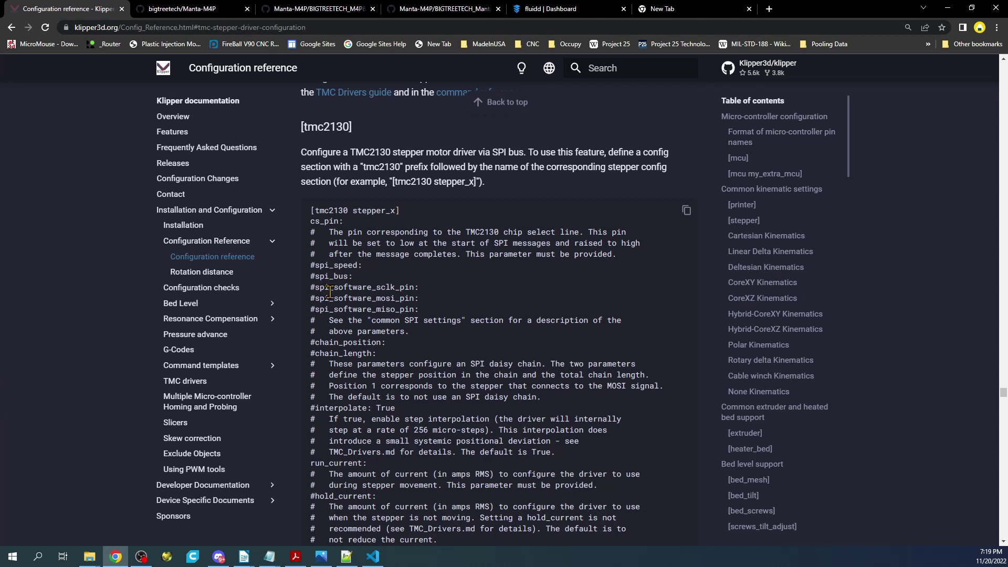
# Step: Find the [tmc2209] section in the configuration reference and highlight its run_current parameter
pyautogui.scroll(-13, 348, 307)
pyautogui.scroll(-3, 367, 385)
pyautogui.scroll(-12, 356, 256)
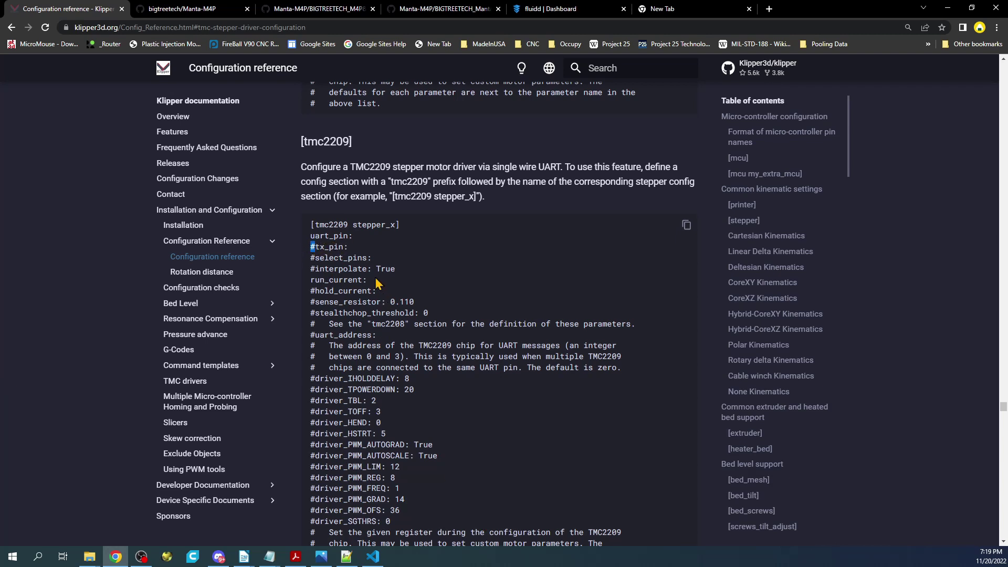
pyautogui.moveTo(376, 283); pyautogui.dragTo(306, 284)
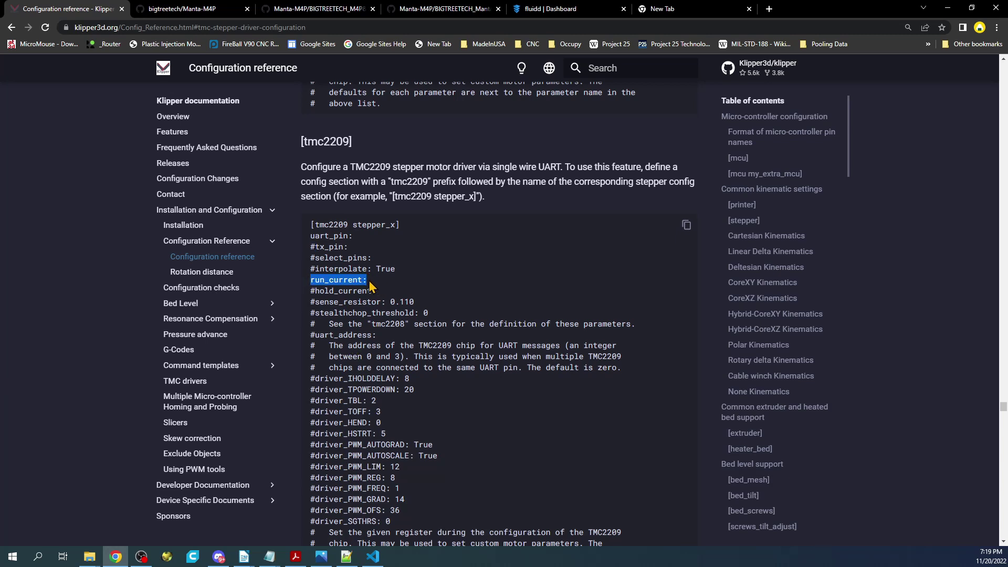
pyautogui.scroll(-2, 374, 307)
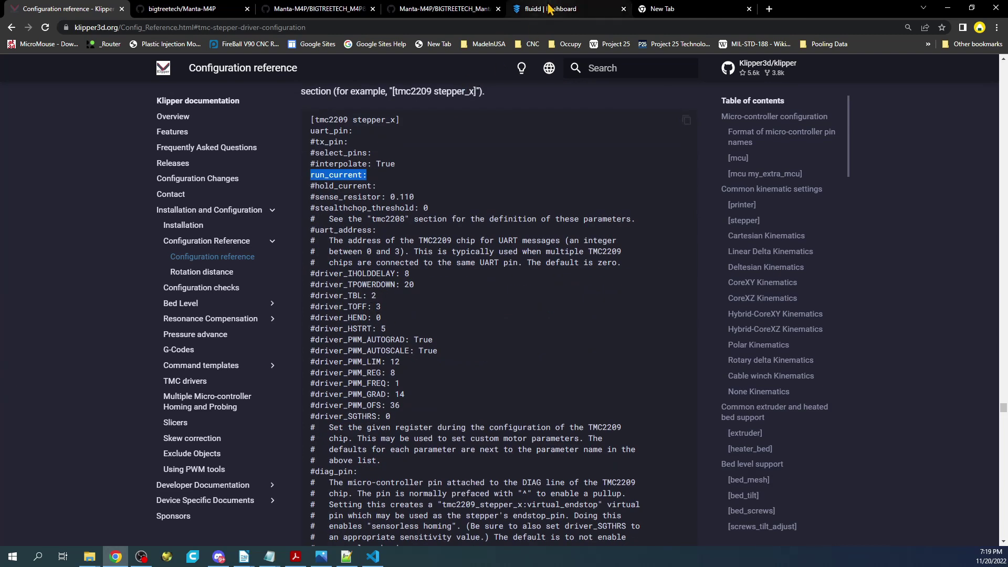
# Step: Switch to fluidd, reconnect to the printer and open printer.cfg for editing
pyautogui.click(546, 13)
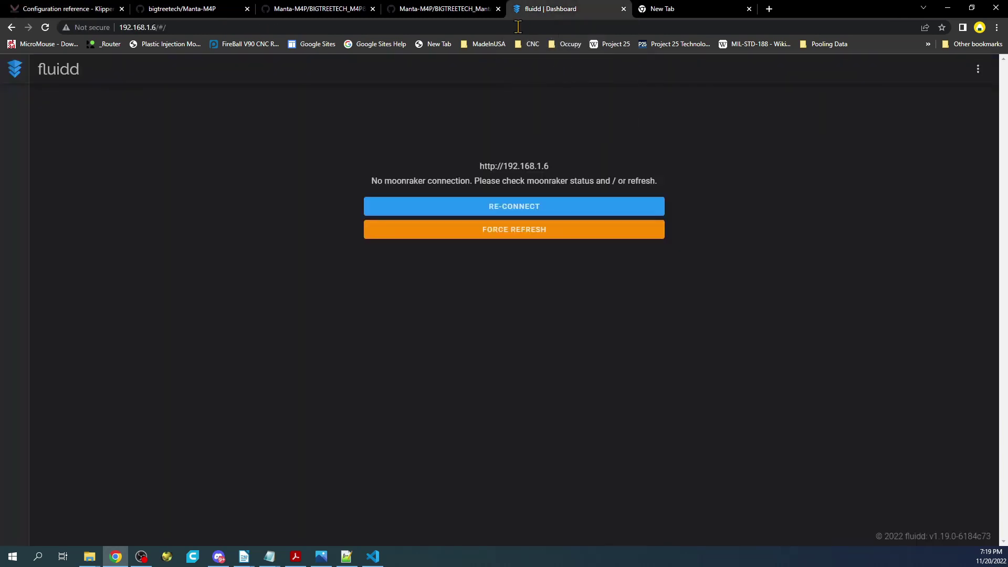
pyautogui.click(507, 207)
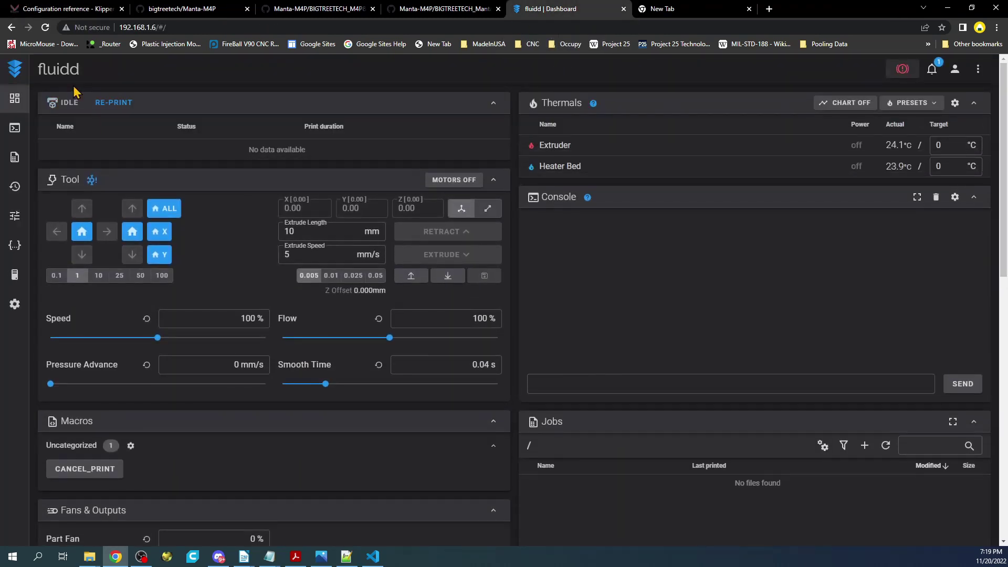
pyautogui.click(16, 248)
pyautogui.click(78, 176)
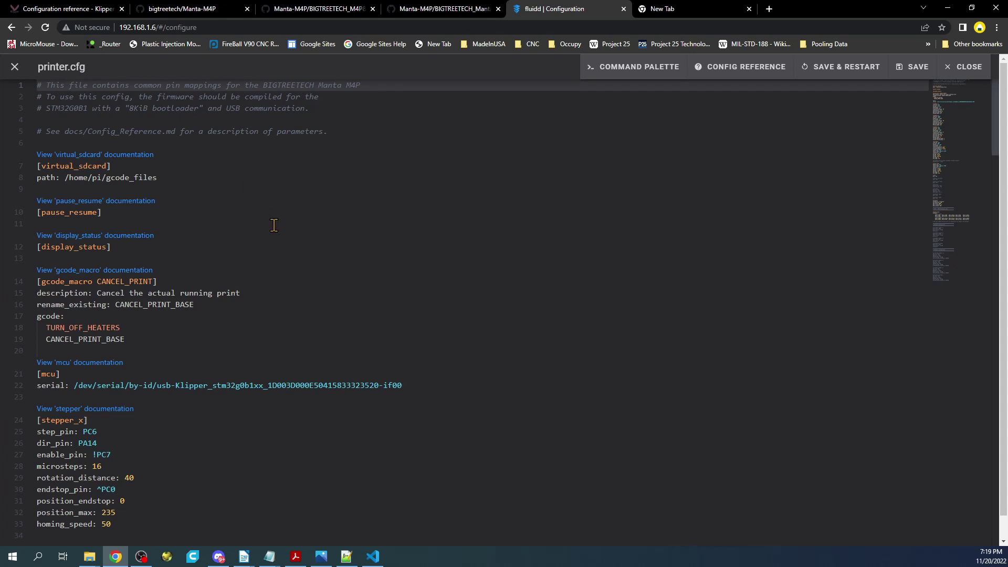
# Step: Look through printer.cfg down to the TMC2209 configuration, highlighting the [mcu] and [stepper_x] sections
pyautogui.scroll(-3, 272, 225)
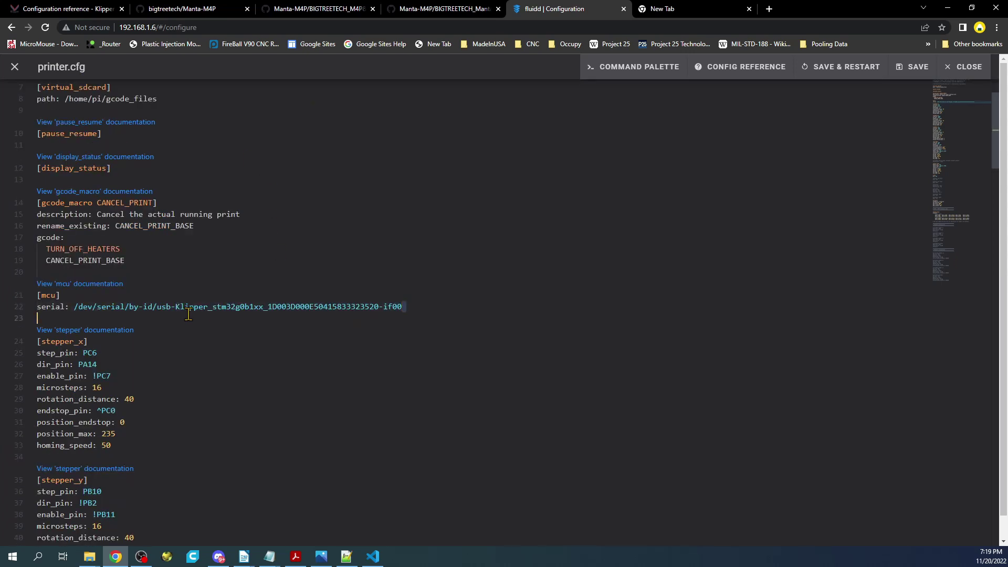
pyautogui.moveTo(403, 306); pyautogui.dragTo(36, 295)
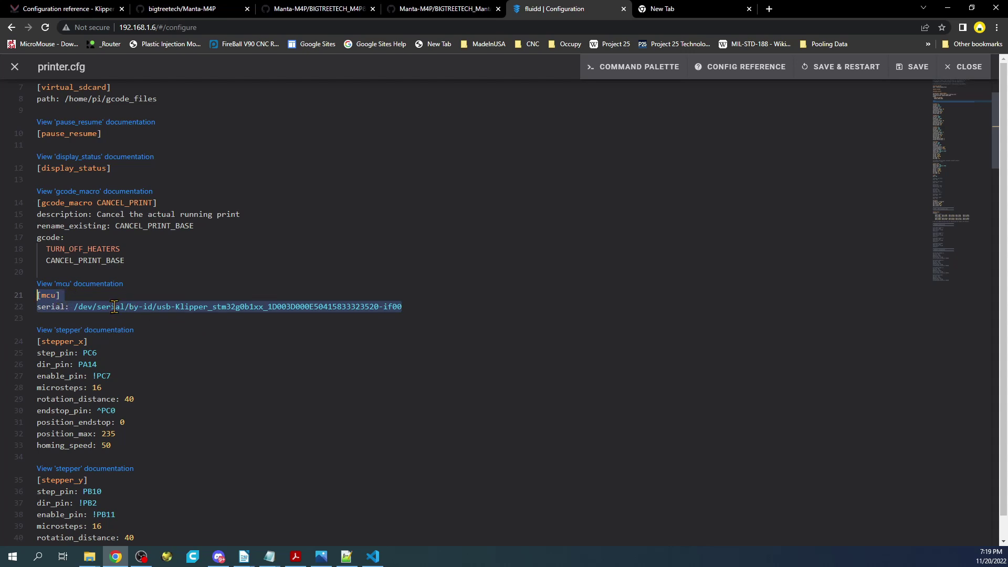
pyautogui.scroll(-3, 135, 354)
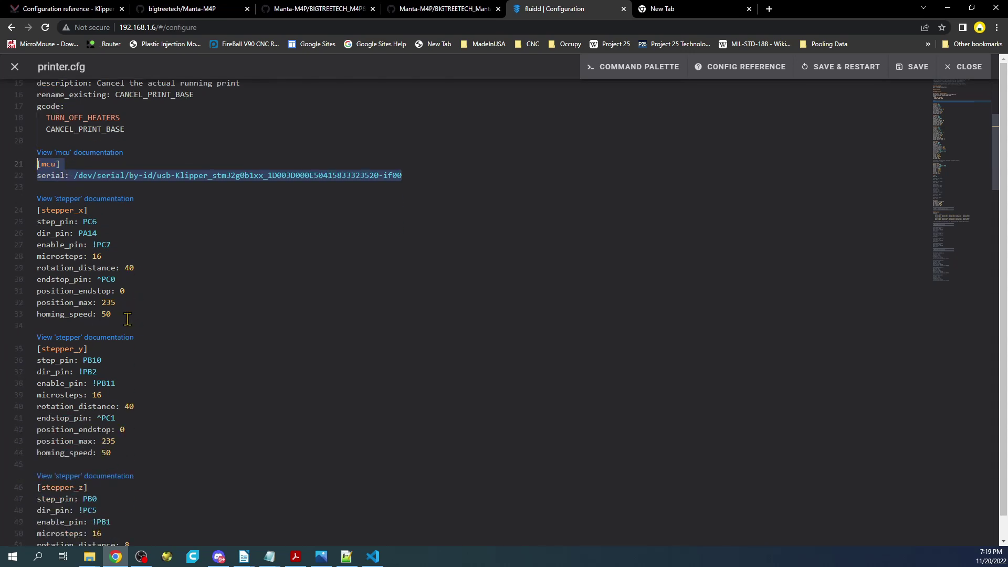
pyautogui.moveTo(127, 318); pyautogui.dragTo(32, 220)
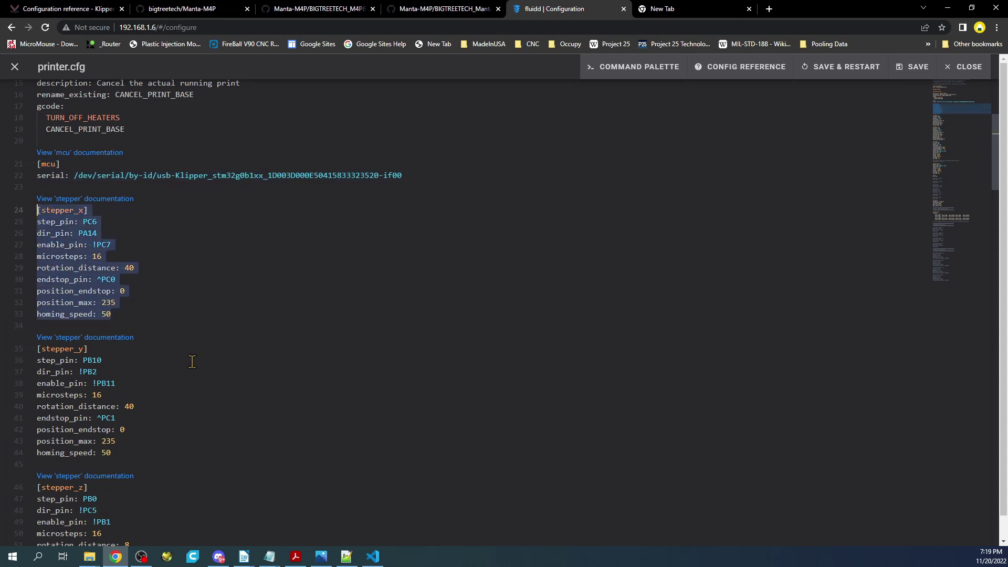
pyautogui.scroll(-4, 145, 301)
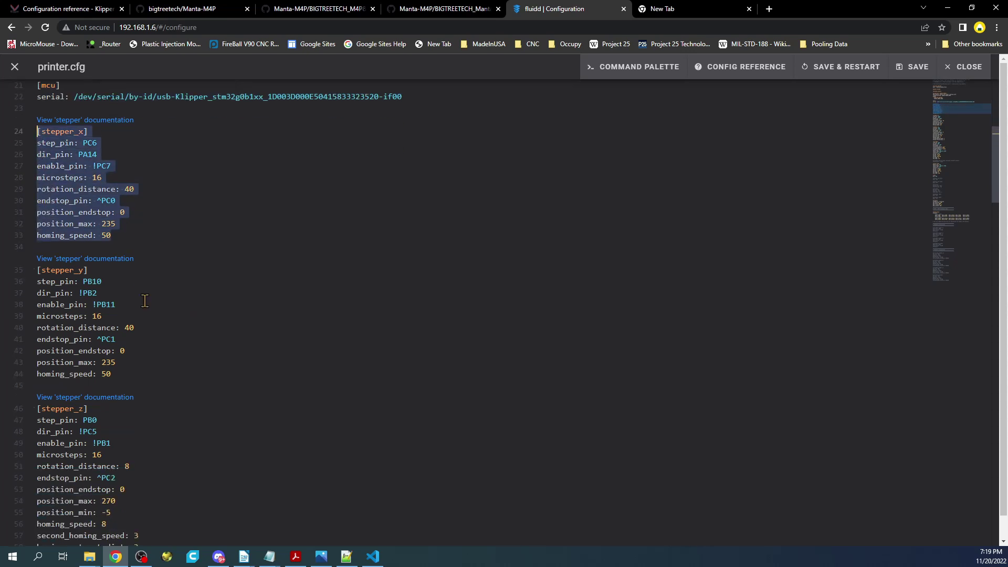
pyautogui.scroll(-10, 144, 300)
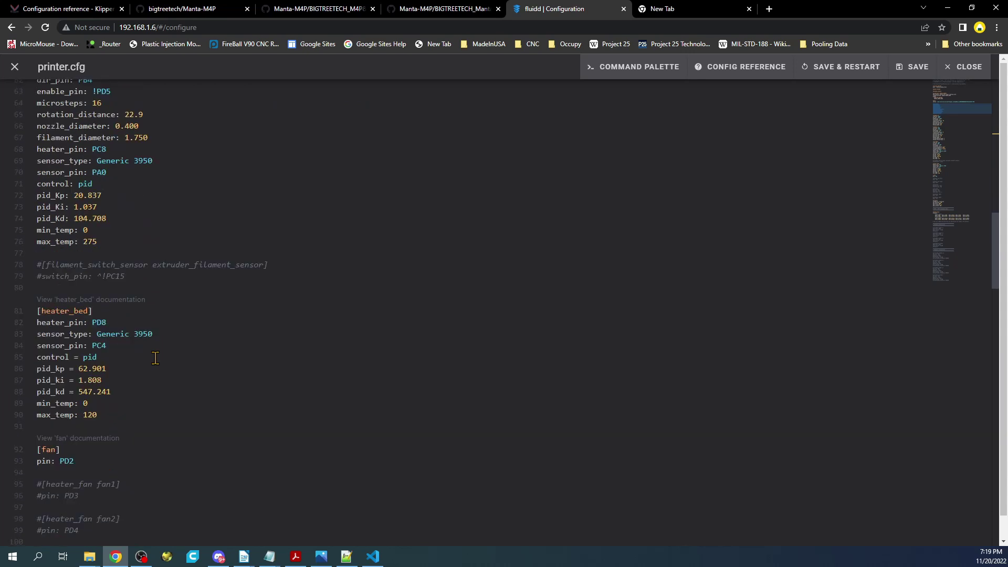
pyautogui.scroll(-5, 123, 334)
pyautogui.scroll(-5, 124, 334)
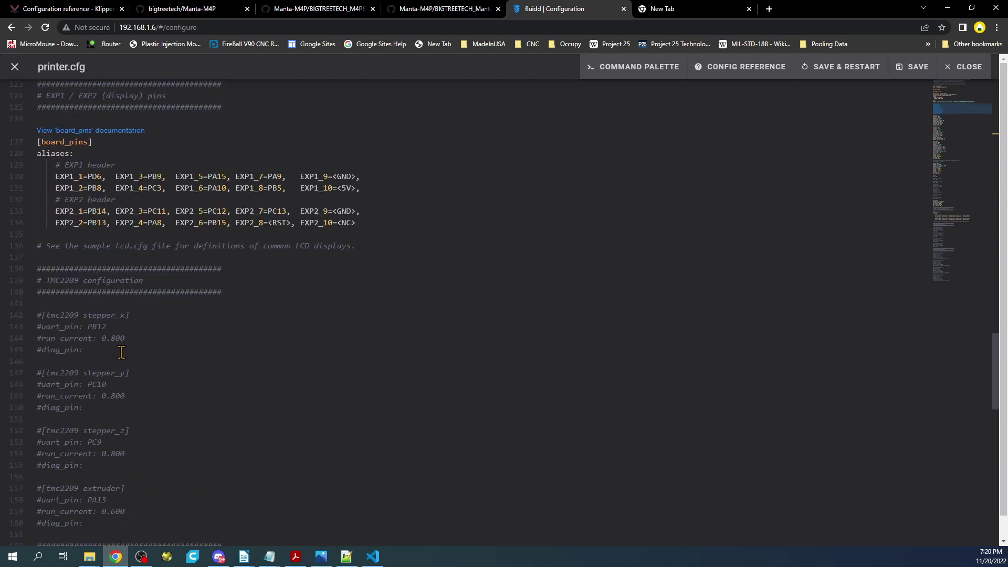
# Step: Copy the commented-out [tmc2209 stepper_x] block and paste it between the [stepper_x] and [stepper_y] sections, separated by blank lines
pyautogui.moveTo(92, 354); pyautogui.dragTo(10, 321)
pyautogui.hotkey('ctrl', 'c')
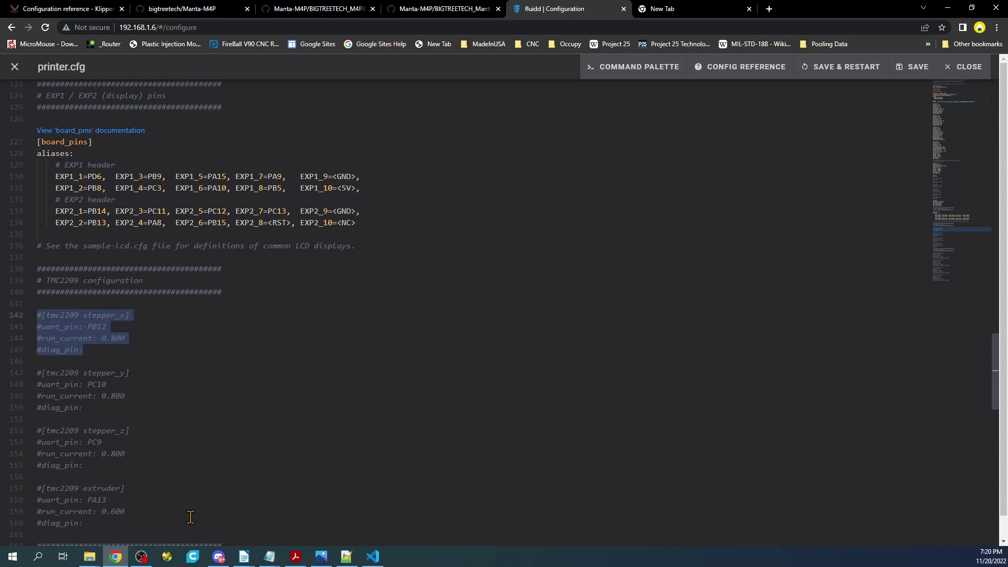
pyautogui.press('Escape')
pyautogui.scroll(9, 198, 257)
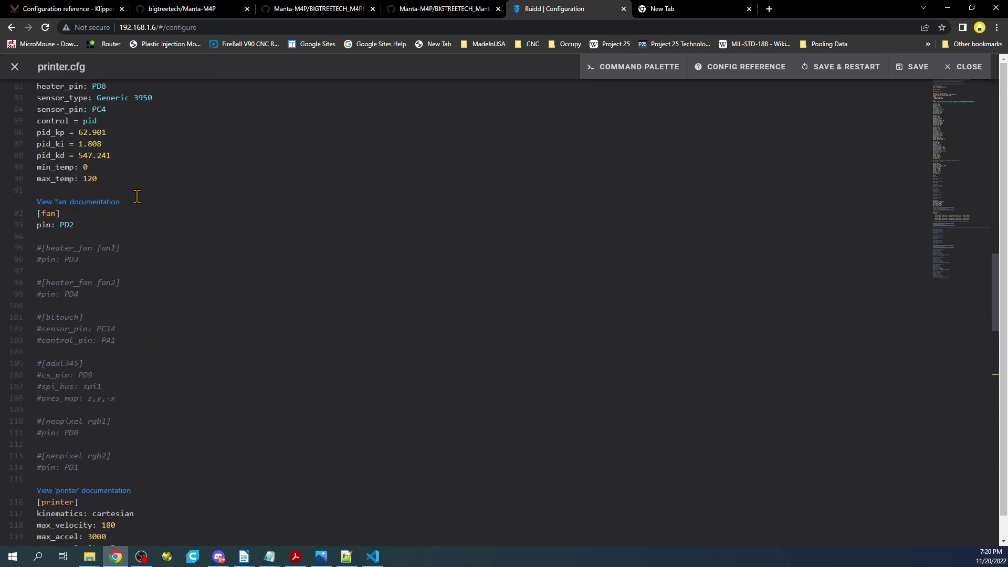
pyautogui.scroll(10, 137, 196)
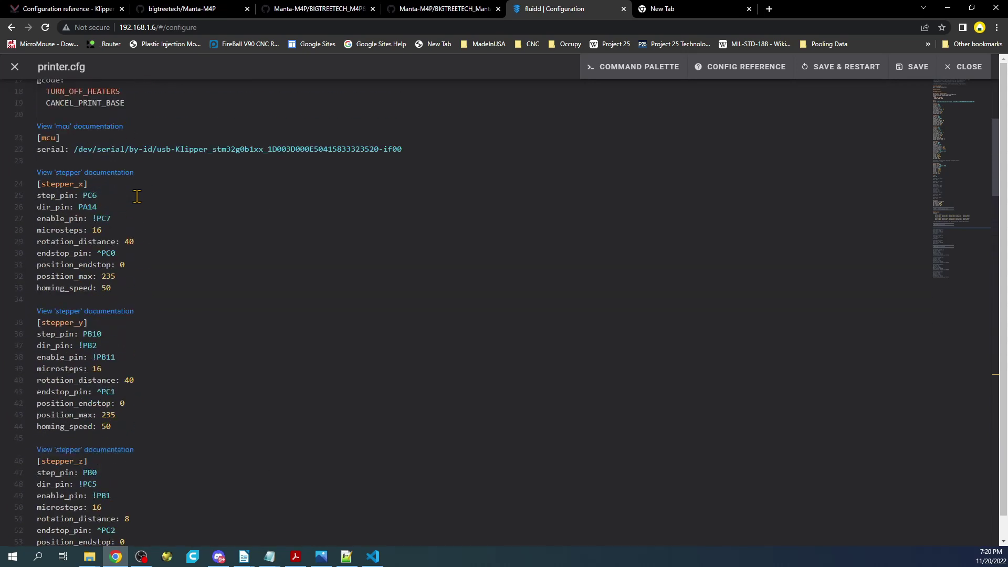
pyautogui.click(37, 297)
pyautogui.press('Return')
pyautogui.press('Return')
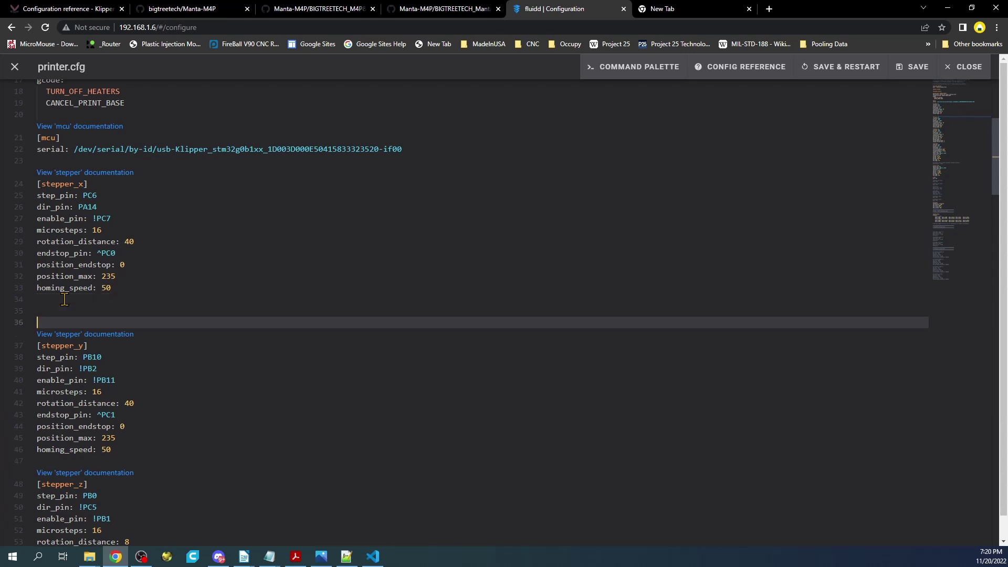
pyautogui.press('Up')
pyautogui.hotkey('ctrl', 'v')
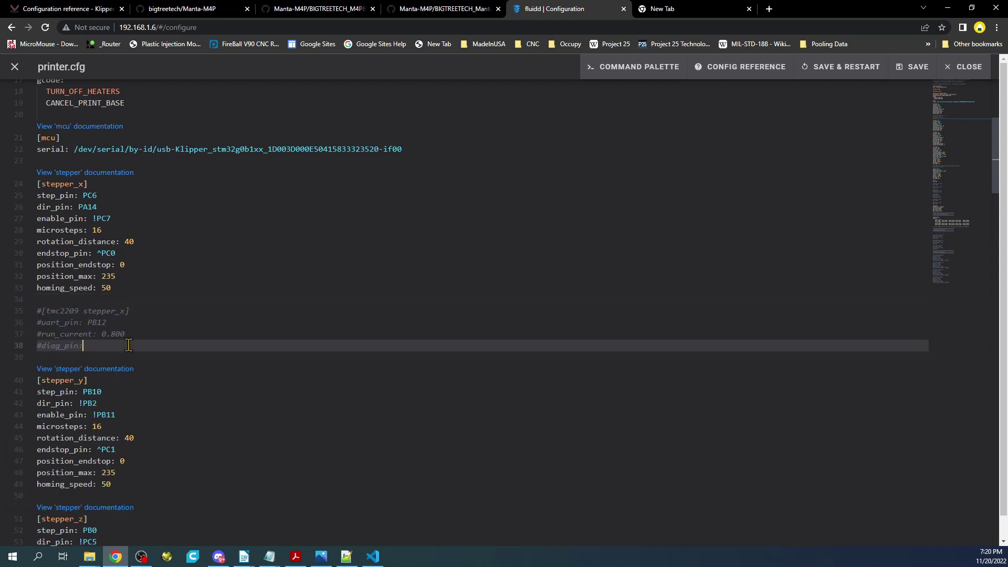
# Step: Uncomment the pasted [tmc2209 stepper_x] block and set its diag_pin to ^PC0, copied from the endstop_pin of [stepper_x]
pyautogui.moveTo(129, 346); pyautogui.dragTo(21, 316)
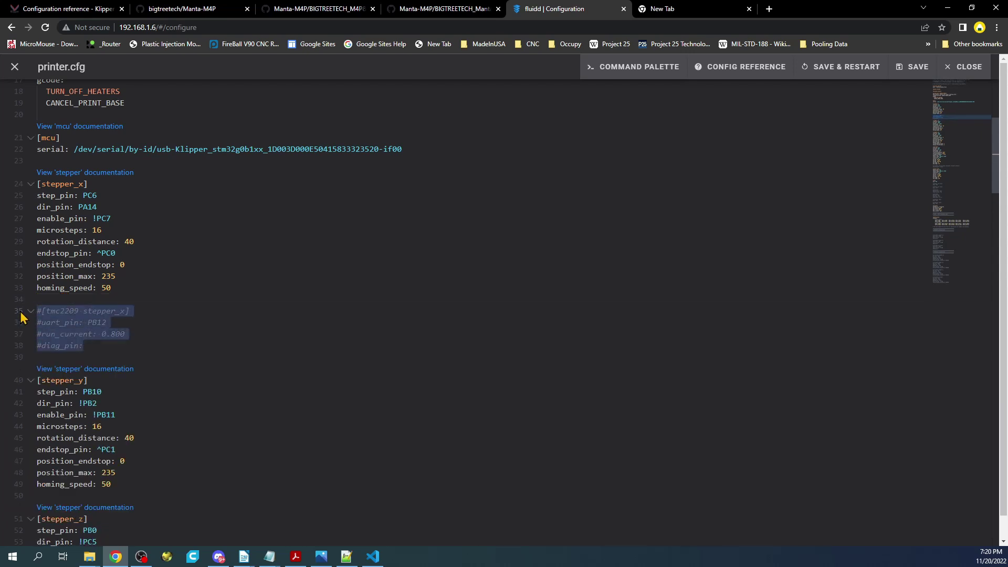
pyautogui.hotkey('ctrl', '/')
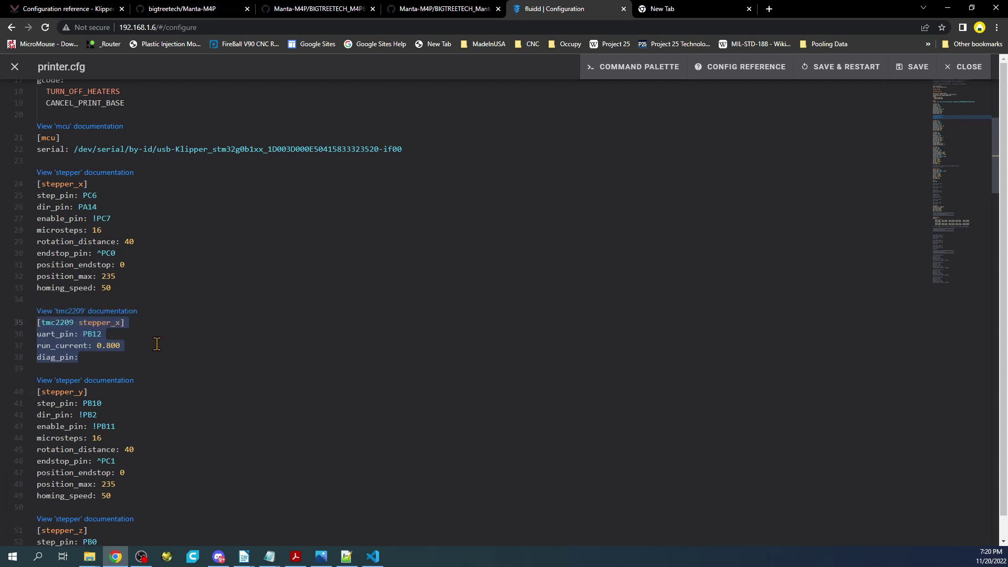
pyautogui.click(87, 357)
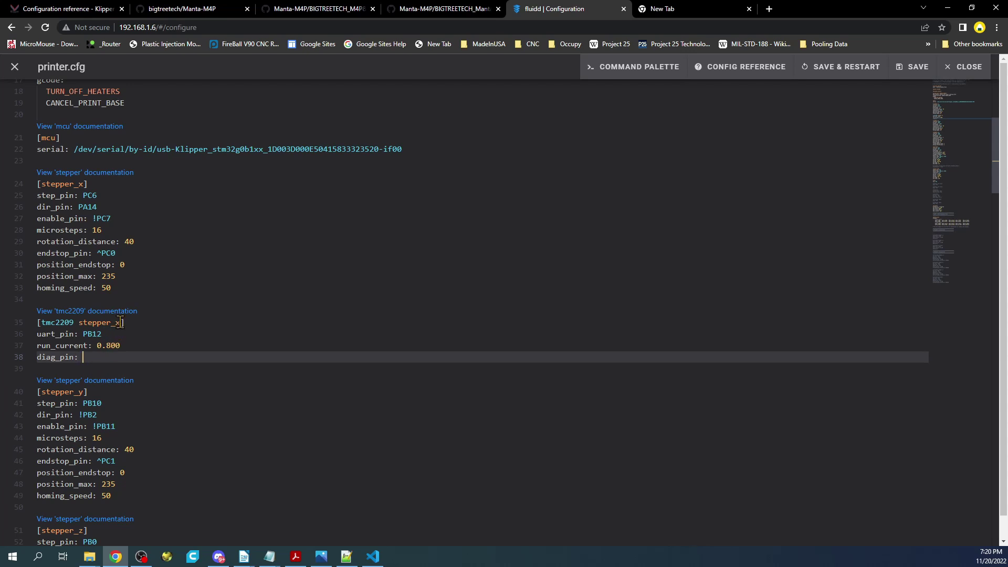
pyautogui.moveTo(119, 254); pyautogui.dragTo(97, 253)
pyautogui.hotkey('ctrl', 'c')
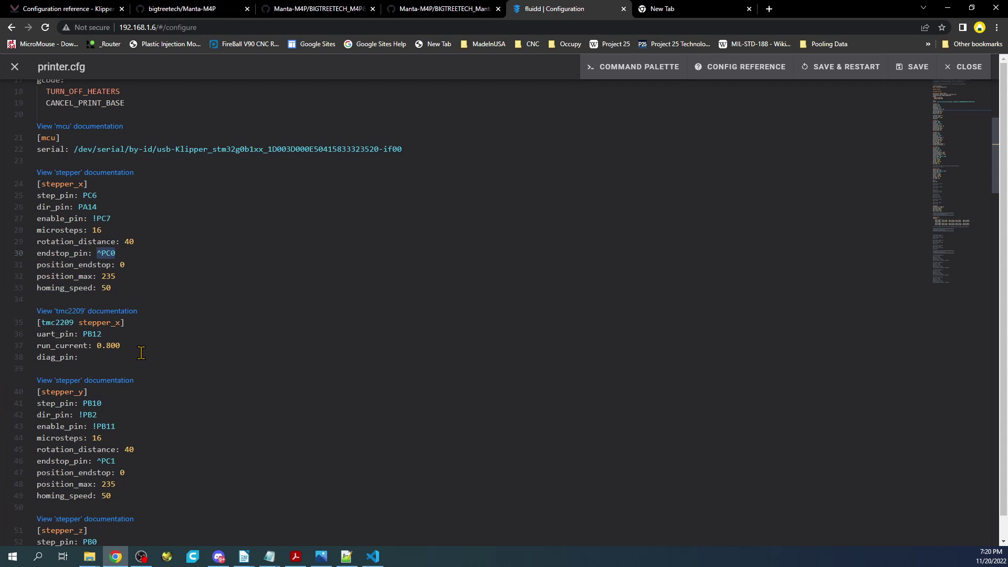
pyautogui.click(89, 357)
pyautogui.hotkey('ctrl', 'v')
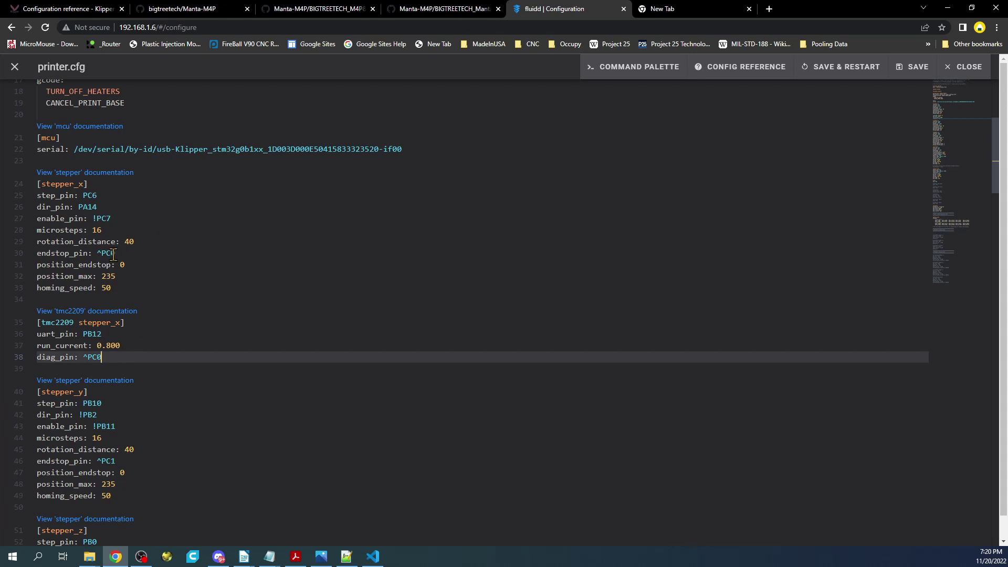
# Step: Replace the endstop_pin value in [stepper_x] with tmc2209_stepper_x:virtual_endstop
pyautogui.doubleClick(54, 358)
pyautogui.doubleClick(108, 253)
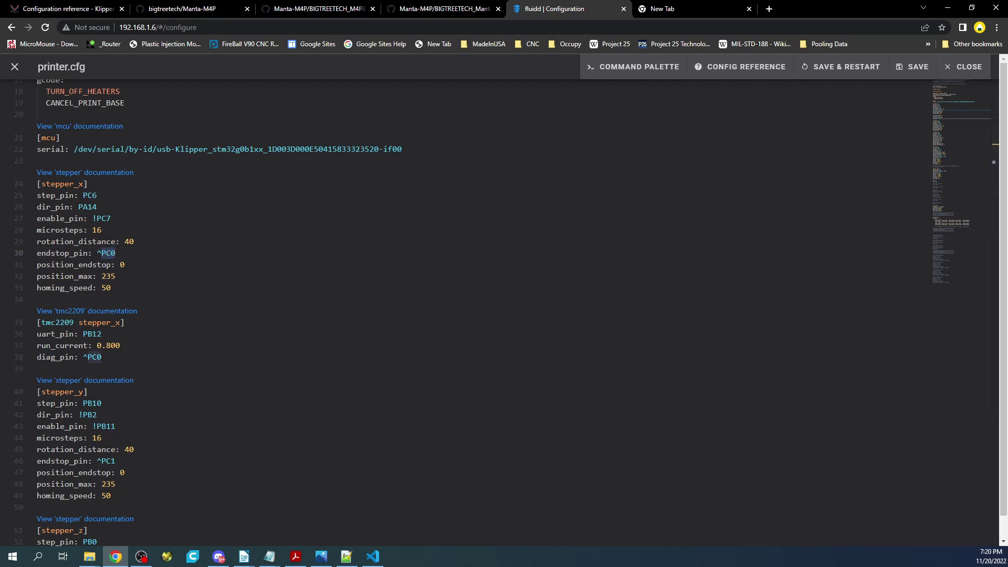
pyautogui.hotkey('alt', 'Tab')
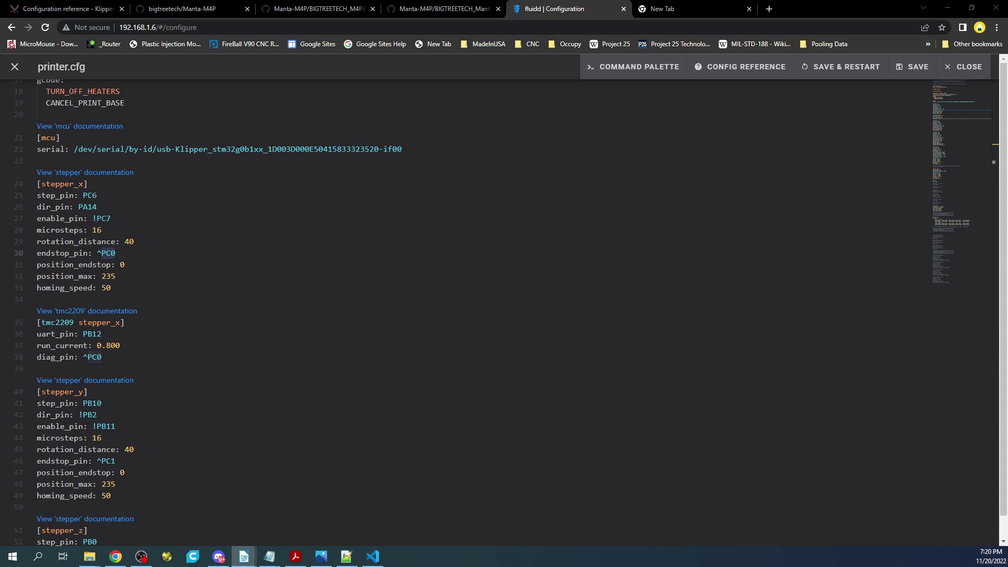
pyautogui.click(173, 289)
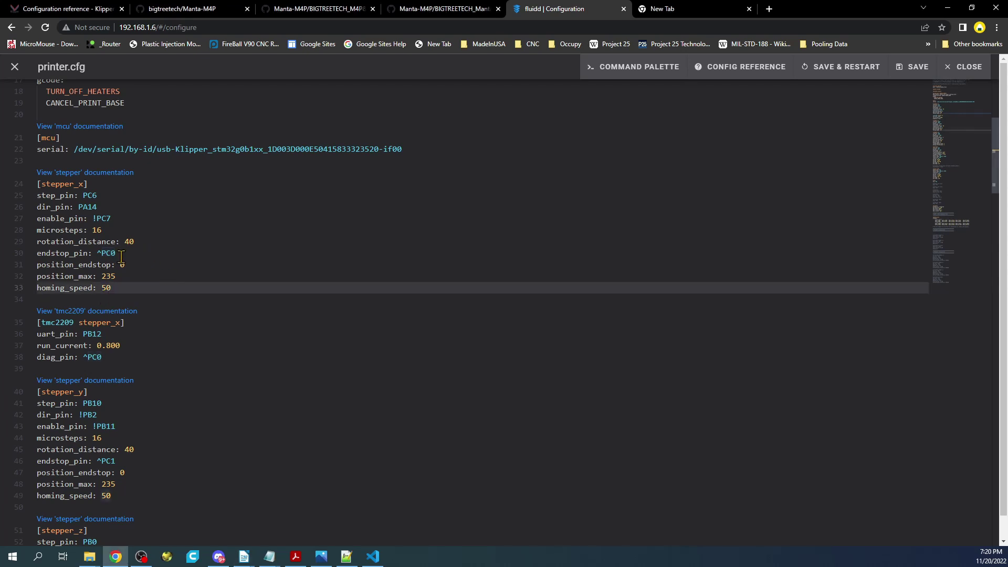
pyautogui.moveTo(116, 253); pyautogui.dragTo(99, 253)
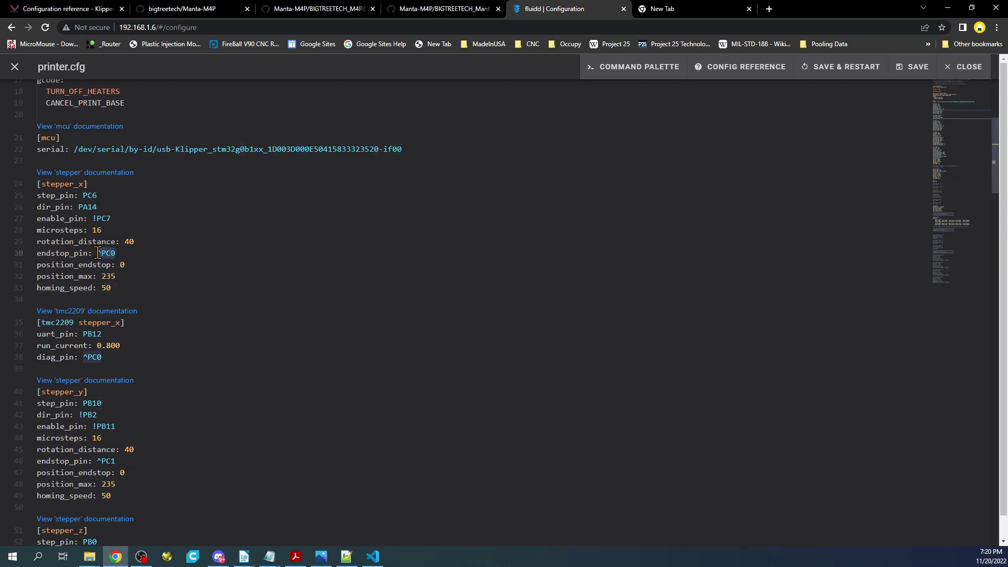
pyautogui.write('tmc2209_stepper_x:virtual_endstop')
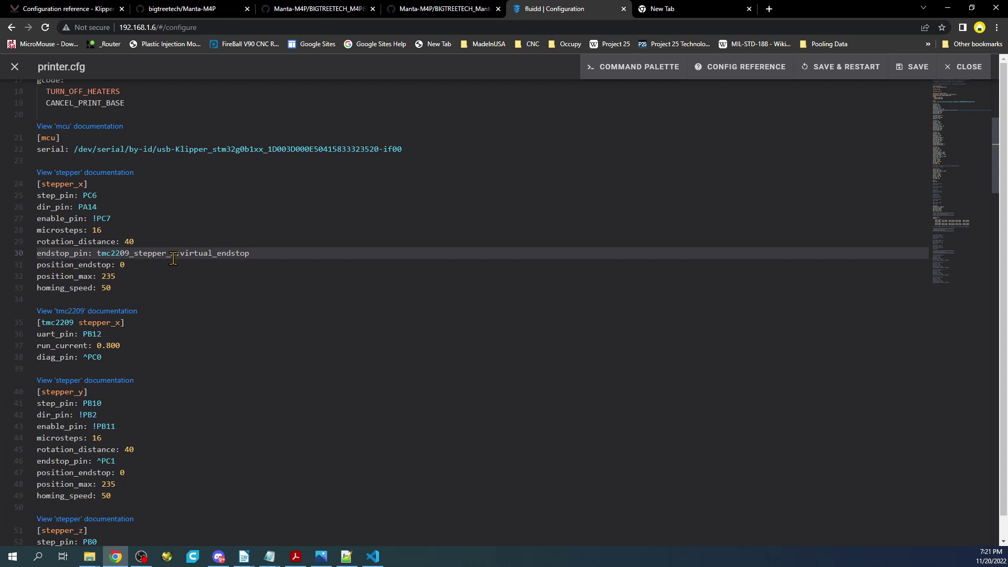
# Step: Check the virtual endstop name against the [tmc2209 stepper_x] header and its diag_pin, and save printer.cfg with a restart
pyautogui.moveTo(125, 322); pyautogui.dragTo(33, 322)
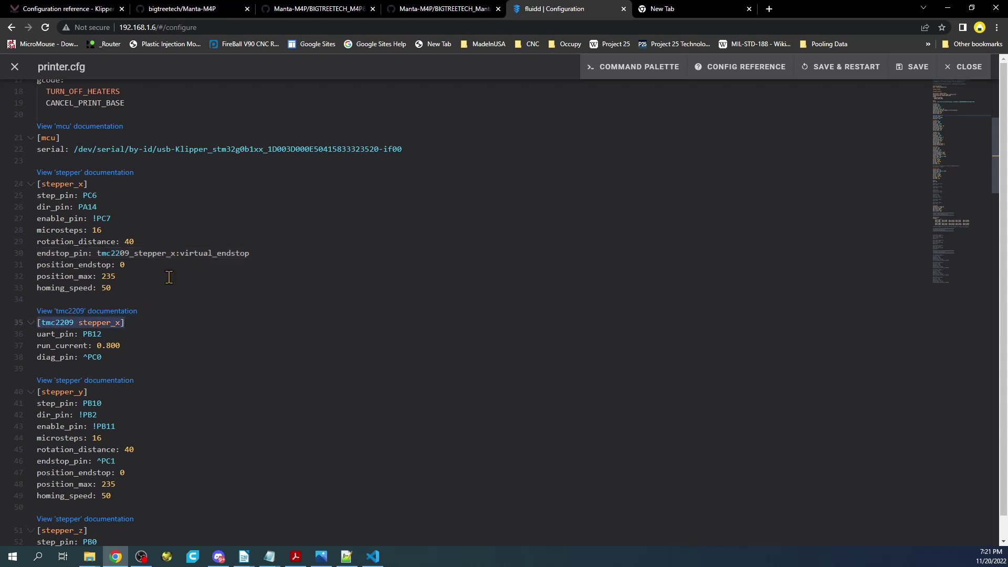
pyautogui.moveTo(180, 252); pyautogui.dragTo(251, 252)
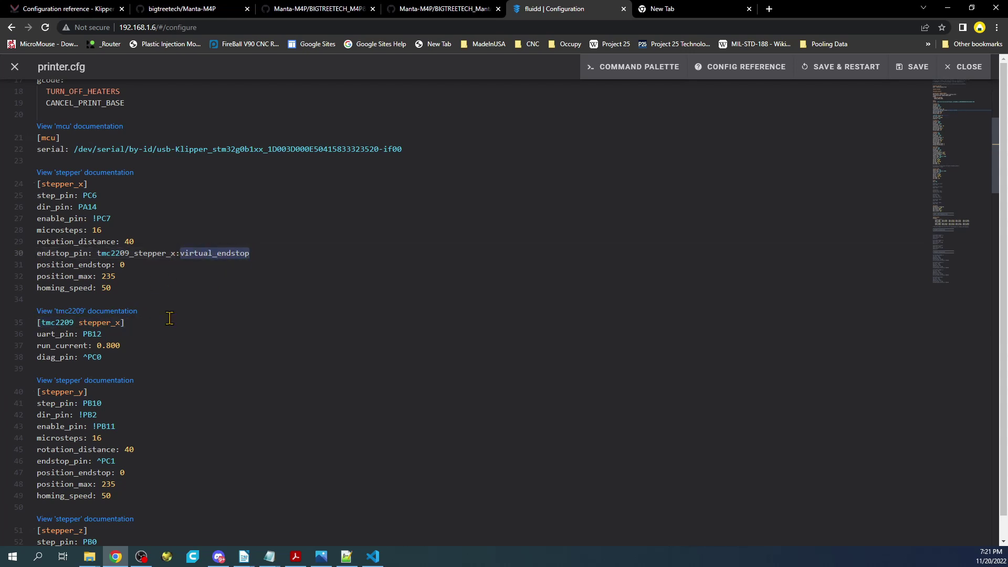
pyautogui.moveTo(102, 357); pyautogui.dragTo(36, 357)
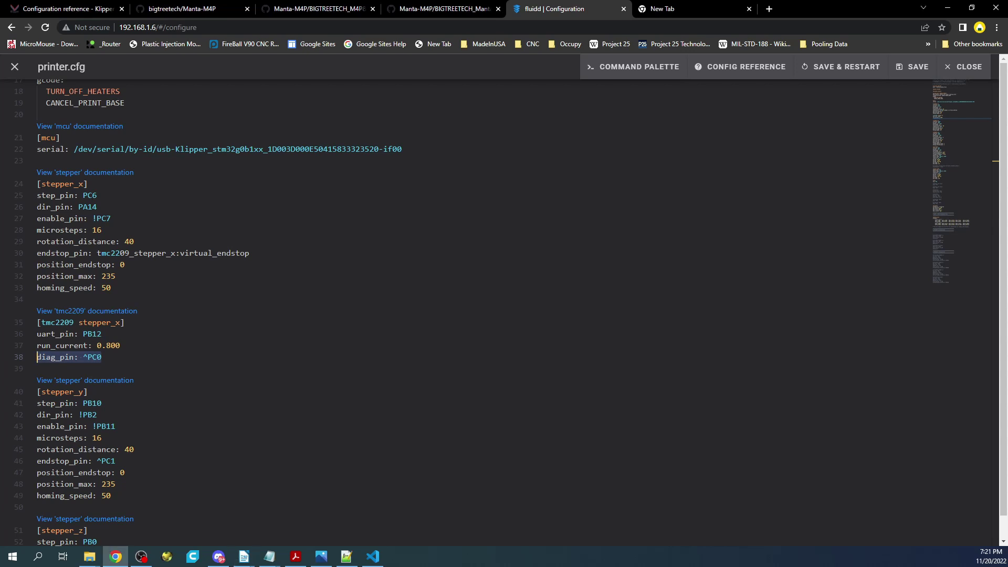
pyautogui.click(849, 68)
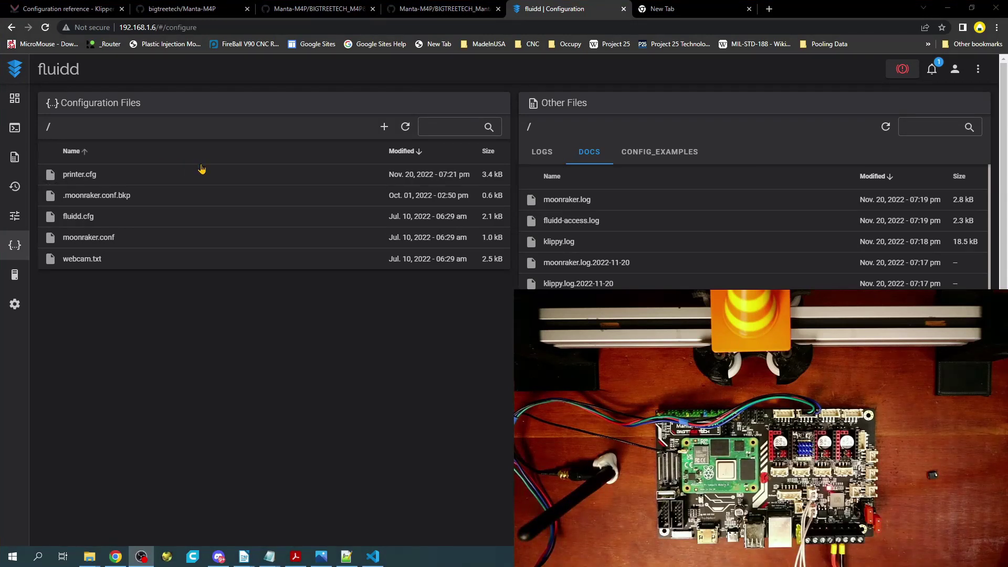
# Step: Test homing of the X axis from the dashboard, halting it with an emergency stop and dismissing the error notice
pyautogui.click(15, 98)
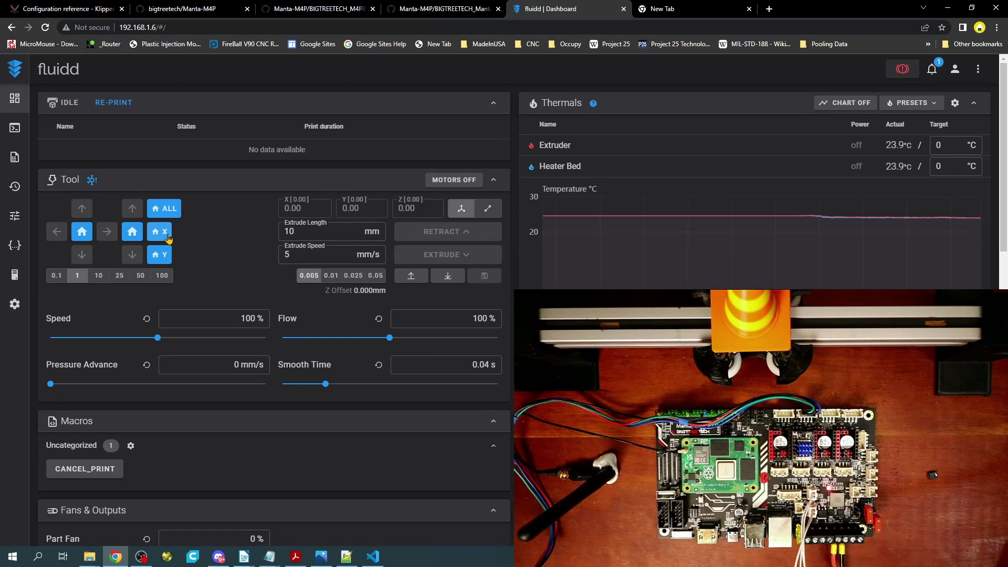
pyautogui.click(167, 233)
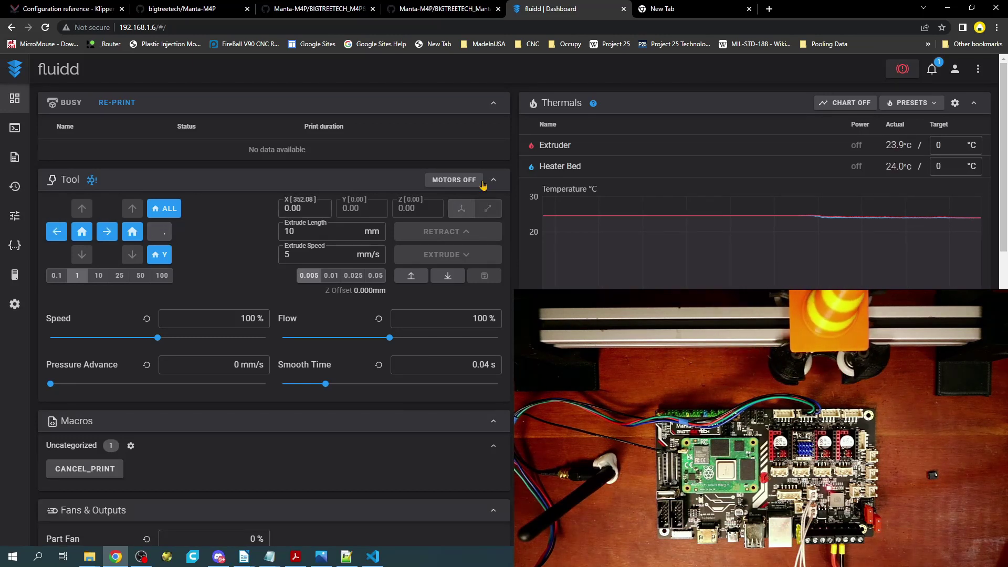
pyautogui.click(900, 70)
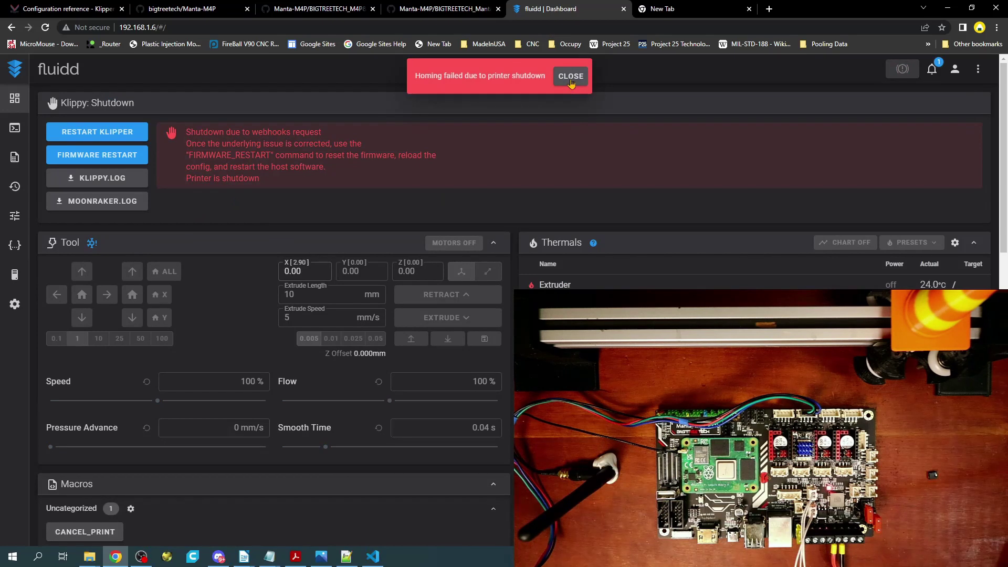
pyautogui.click(571, 77)
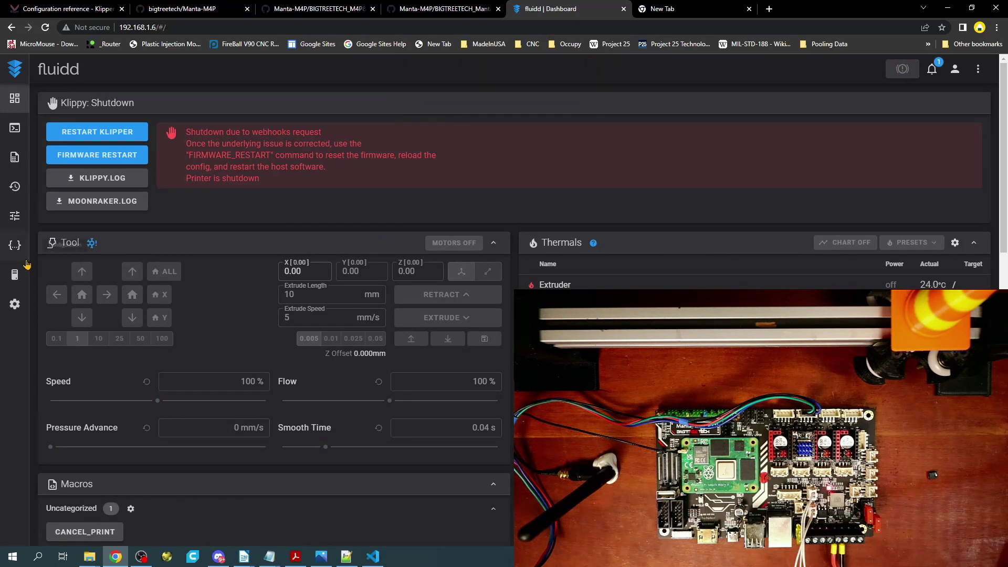
# Step: Reopen printer.cfg and highlight the diag_pin line in the [tmc2209 stepper_x] section
pyautogui.click(15, 247)
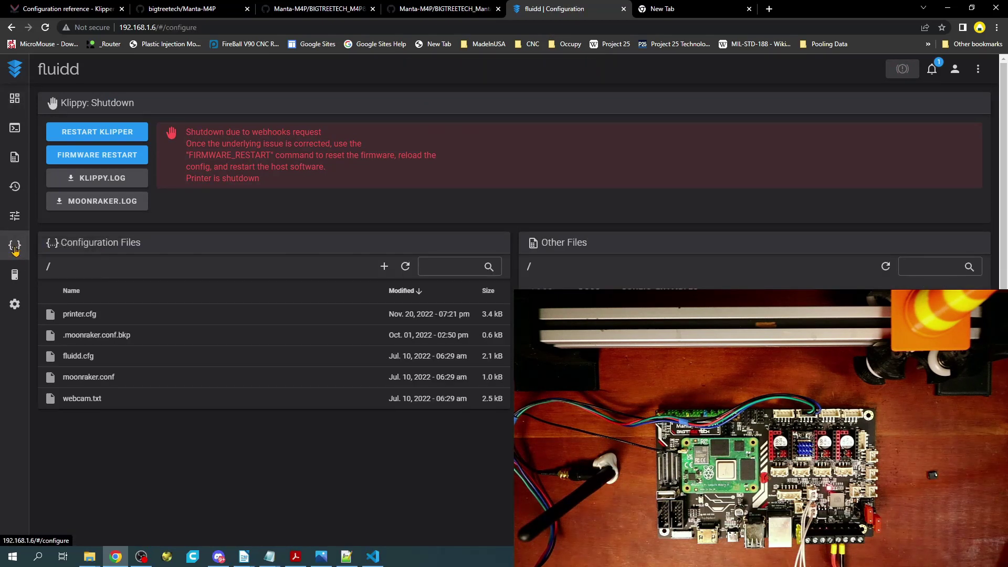
pyautogui.click(86, 313)
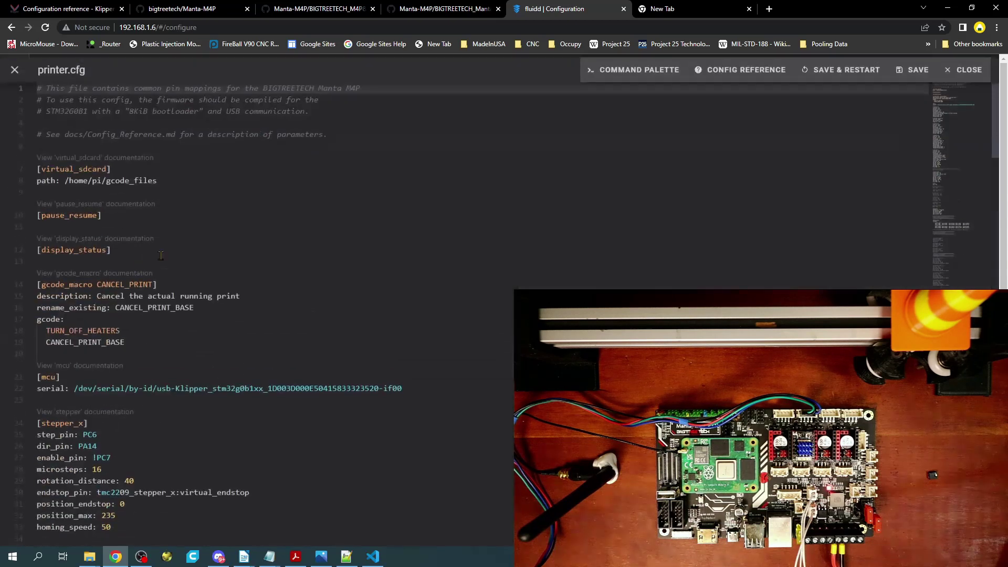
pyautogui.scroll(-5, 167, 281)
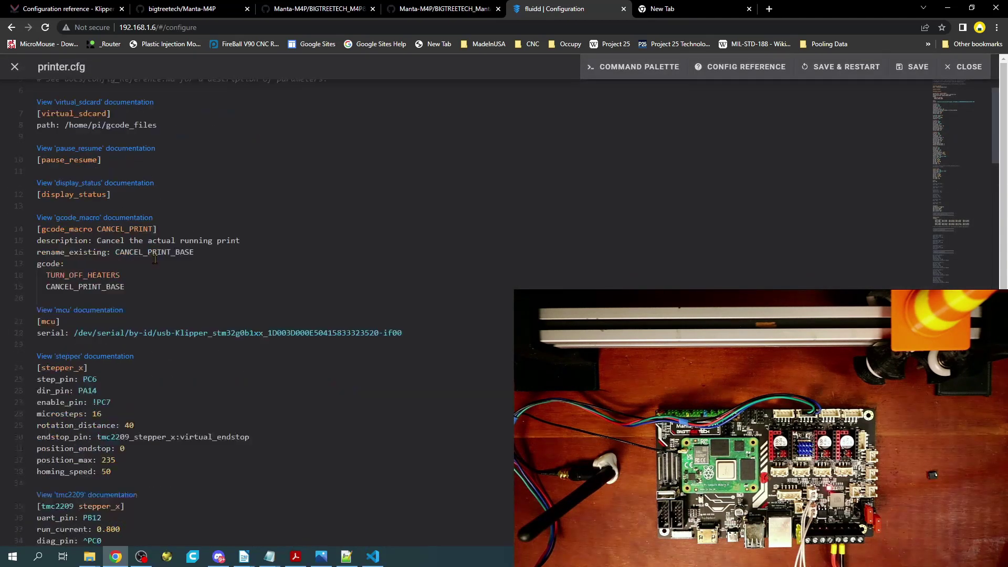
pyautogui.scroll(-1, 167, 280)
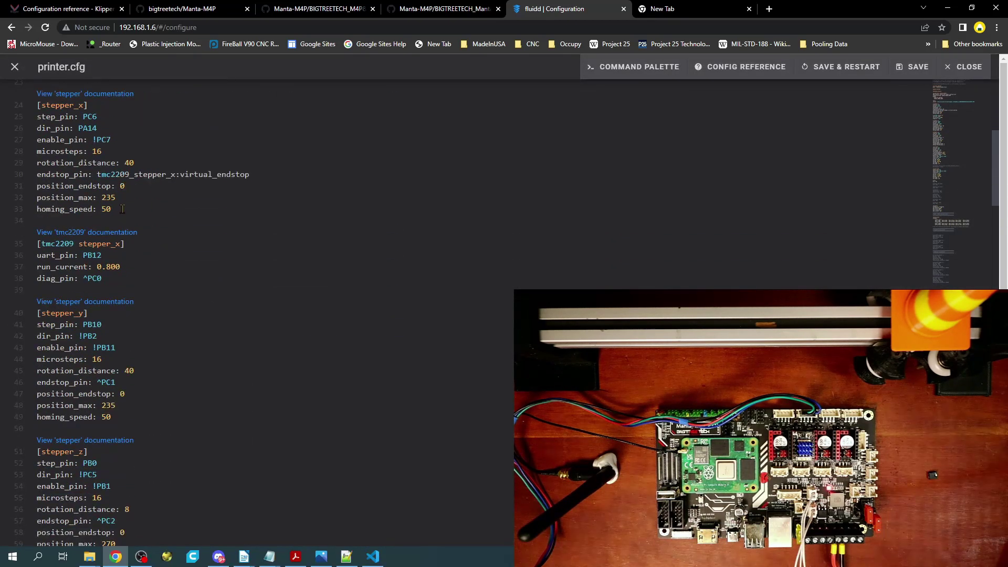
pyautogui.moveTo(114, 278); pyautogui.dragTo(36, 279)
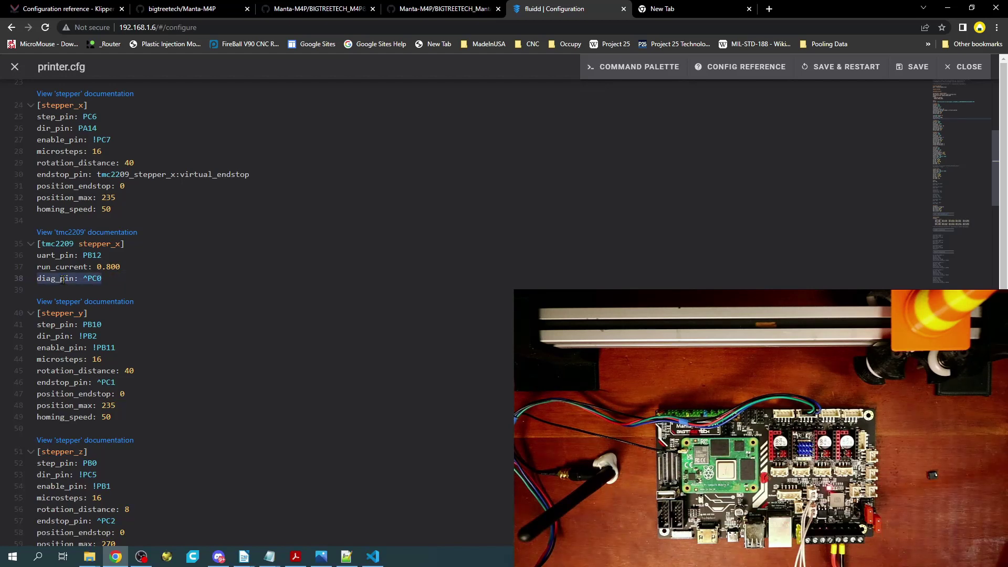
# Step: Insert a new line below diag_pin in [tmc2209 stepper_x] and look up driver_SGTHRS in the Klipper configuration reference
pyautogui.click(111, 280)
pyautogui.press('Return')
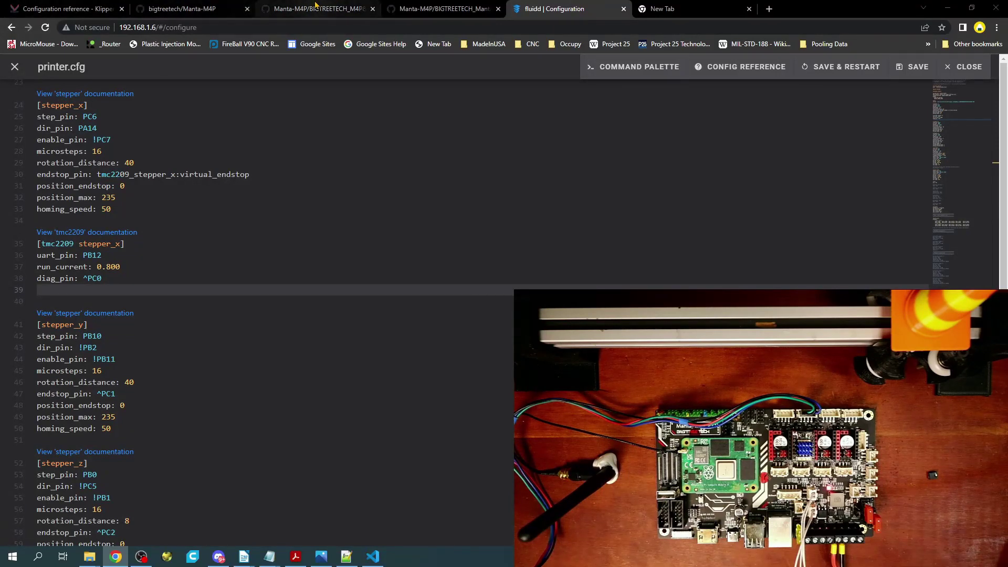
pyautogui.click(69, 9)
pyautogui.scroll(-3, 486, 284)
pyautogui.scroll(-1, 486, 283)
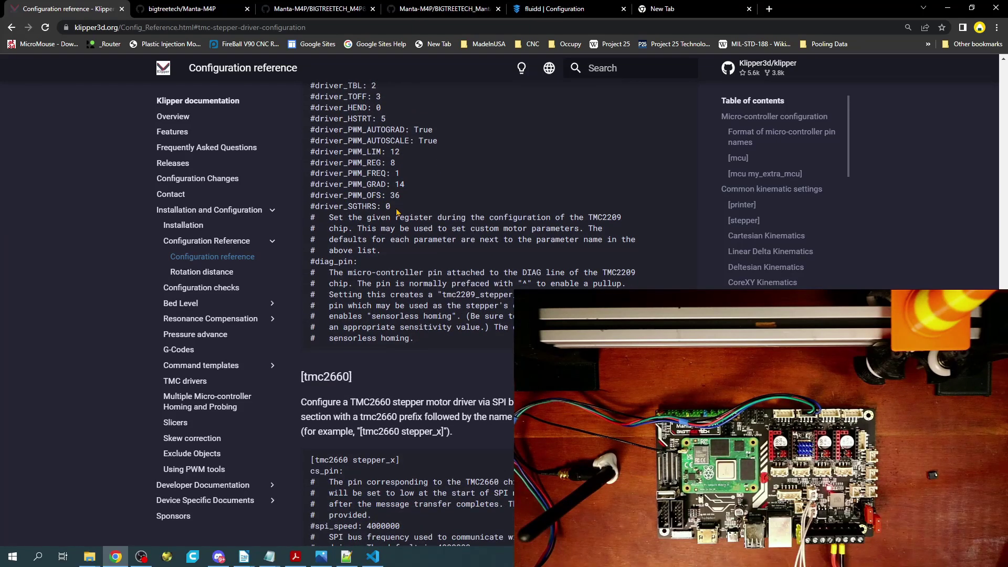
pyautogui.moveTo(396, 208); pyautogui.dragTo(309, 205)
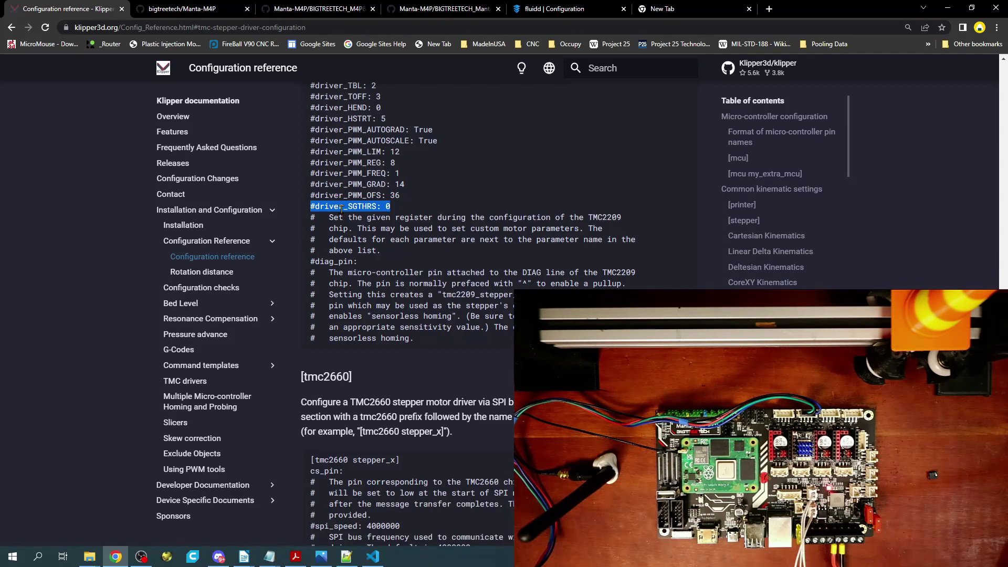
pyautogui.click(379, 216)
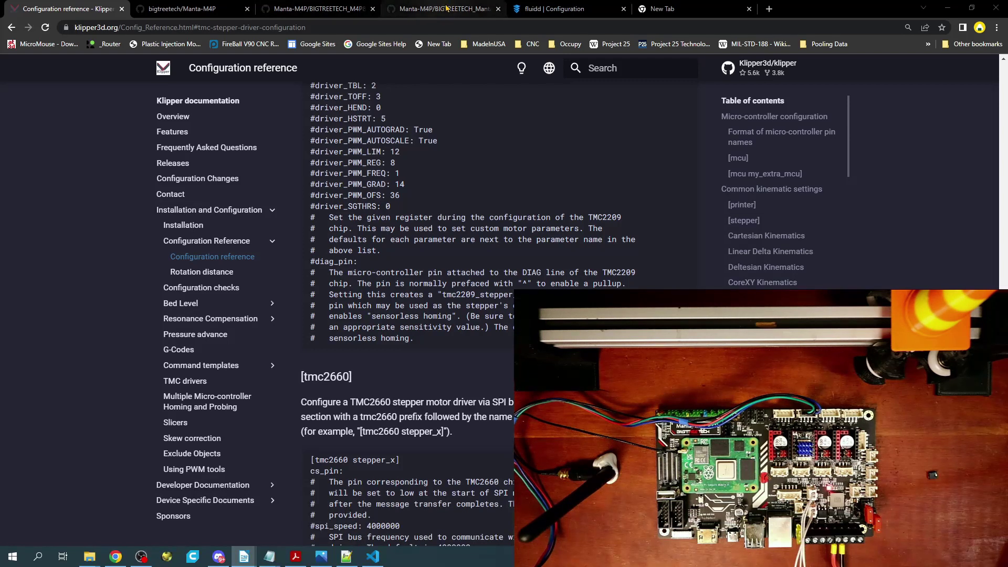
# Step: Add driver_SGTHRS: 127 below diag_pin in [tmc2209 stepper_x] of printer.cfg and save the file with a restart
pyautogui.click(541, 9)
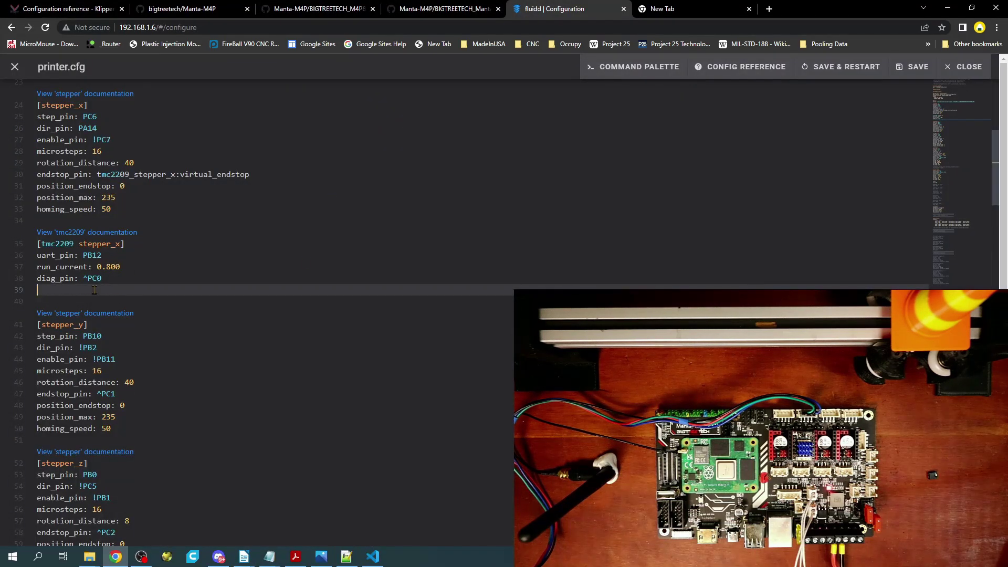
pyautogui.write('driver_SGTHRS: 127')
pyautogui.doubleClick(111, 290)
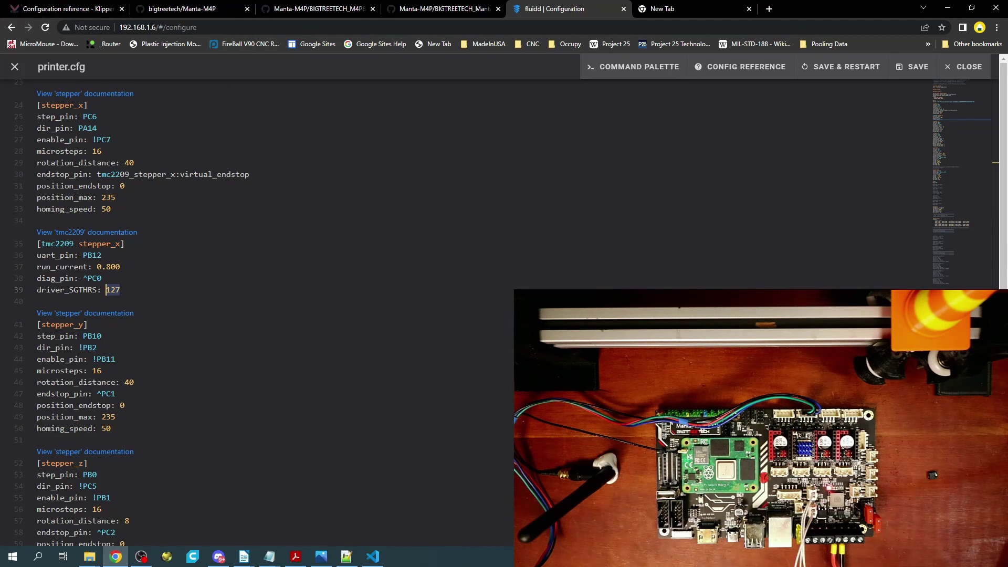
pyautogui.hotkey('alt', 'Tab')
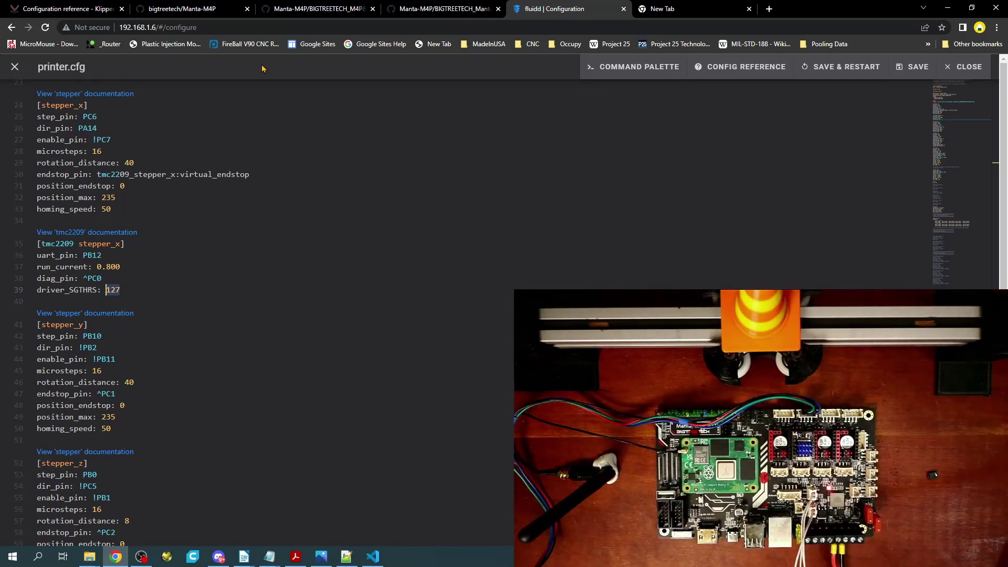
pyautogui.click(841, 67)
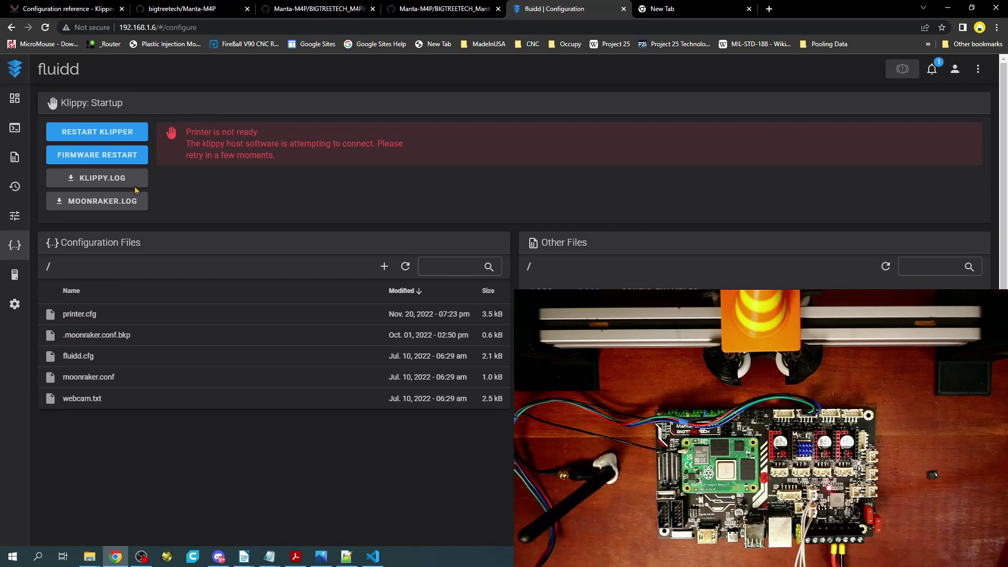
# Step: Test homing of the X axis from the dashboard, highlight the text of the error notice and dismiss it
pyautogui.click(15, 99)
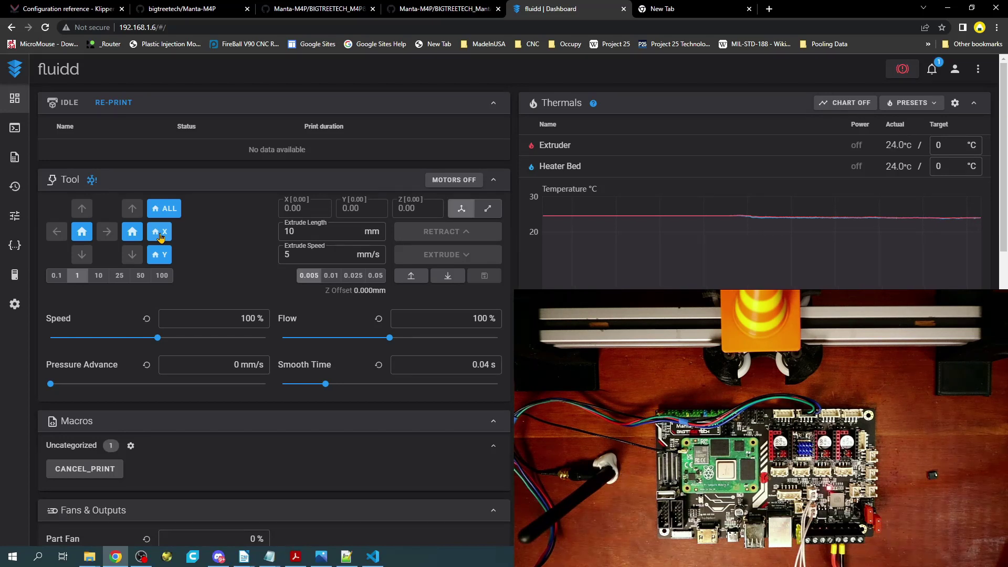
pyautogui.click(161, 234)
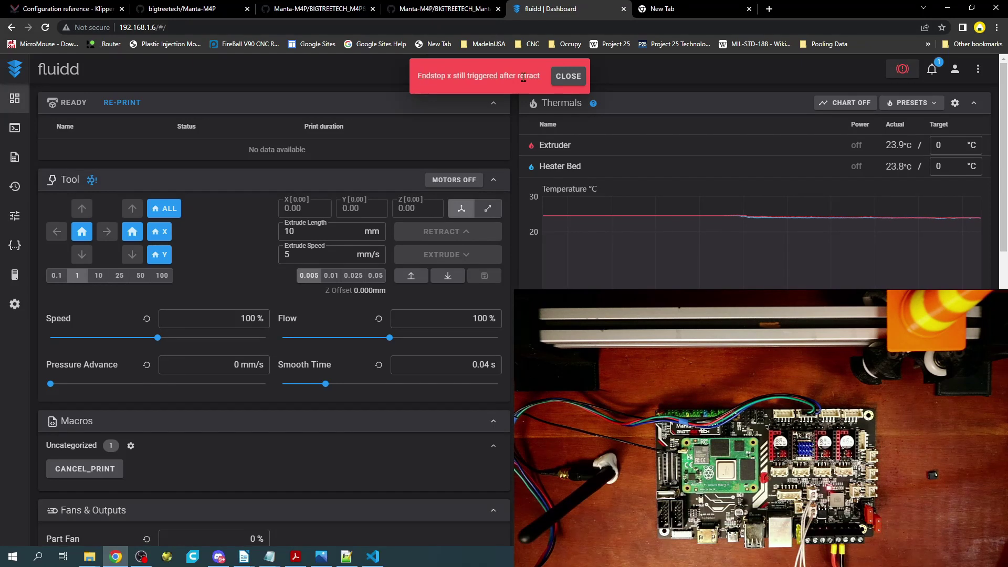
pyautogui.moveTo(447, 77); pyautogui.dragTo(537, 78)
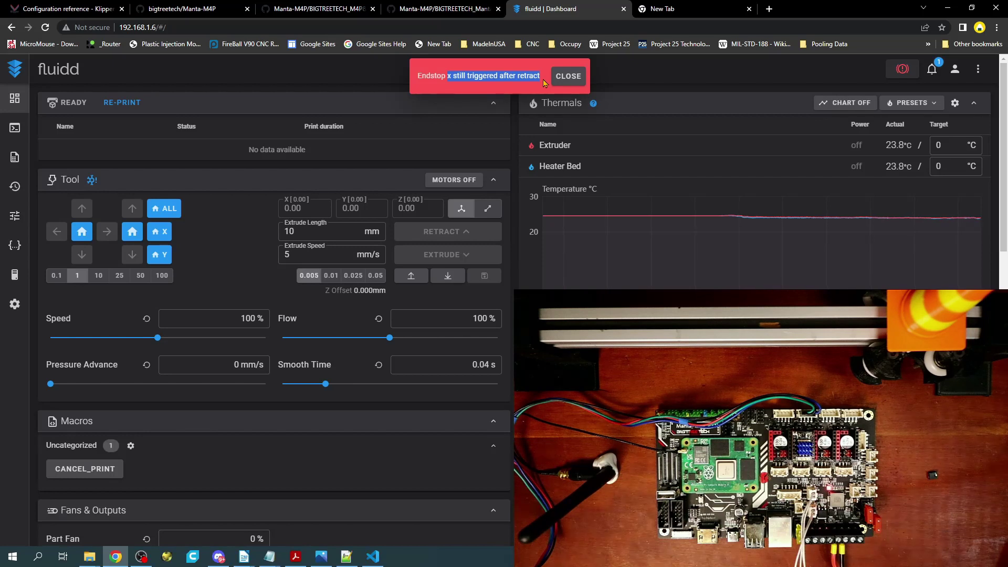
pyautogui.click(561, 78)
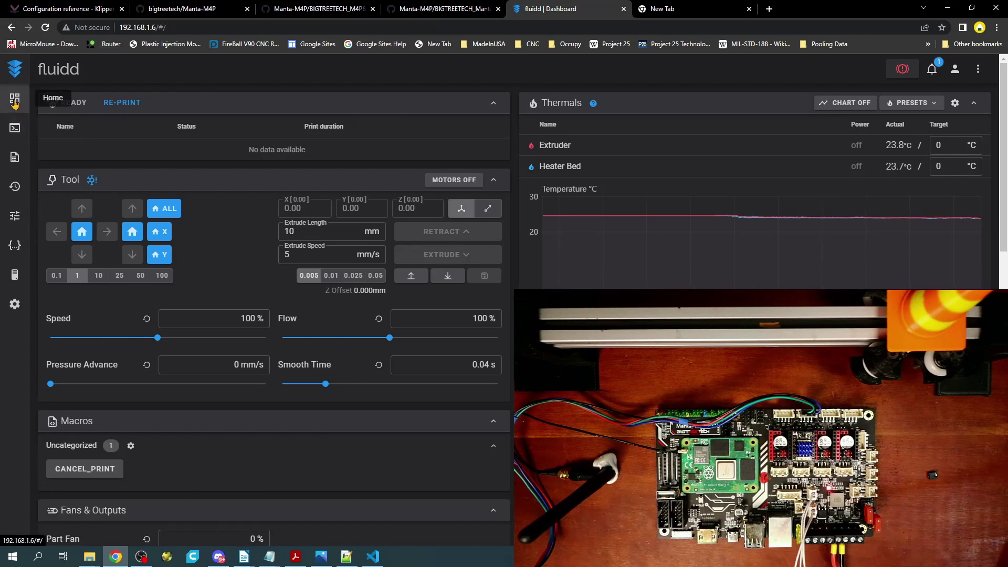
# Step: Reopen printer.cfg and add homing_retract_dist: 0 below homing_speed in the [stepper_x] section
pyautogui.click(15, 245)
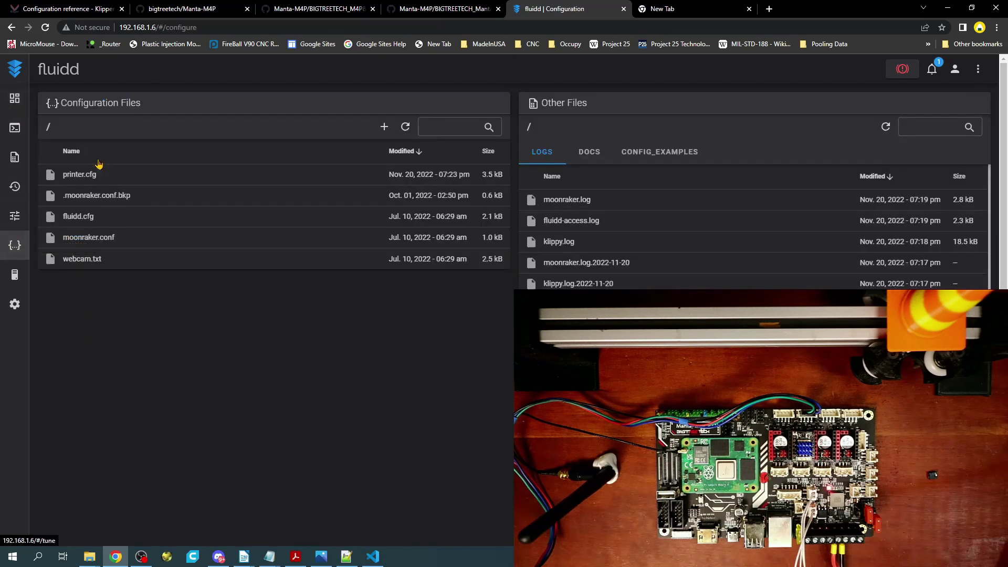
pyautogui.click(86, 178)
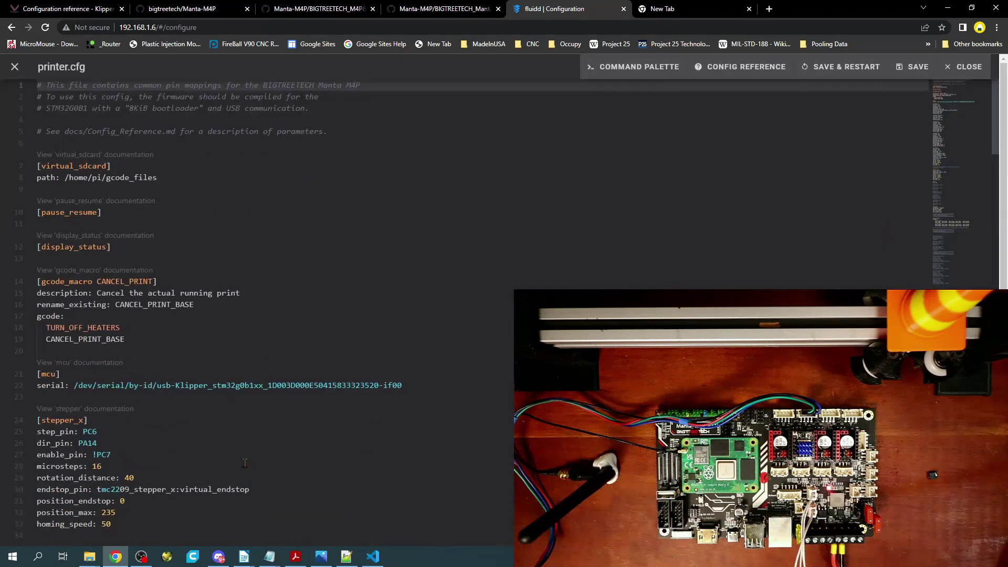
pyautogui.scroll(-5, 203, 357)
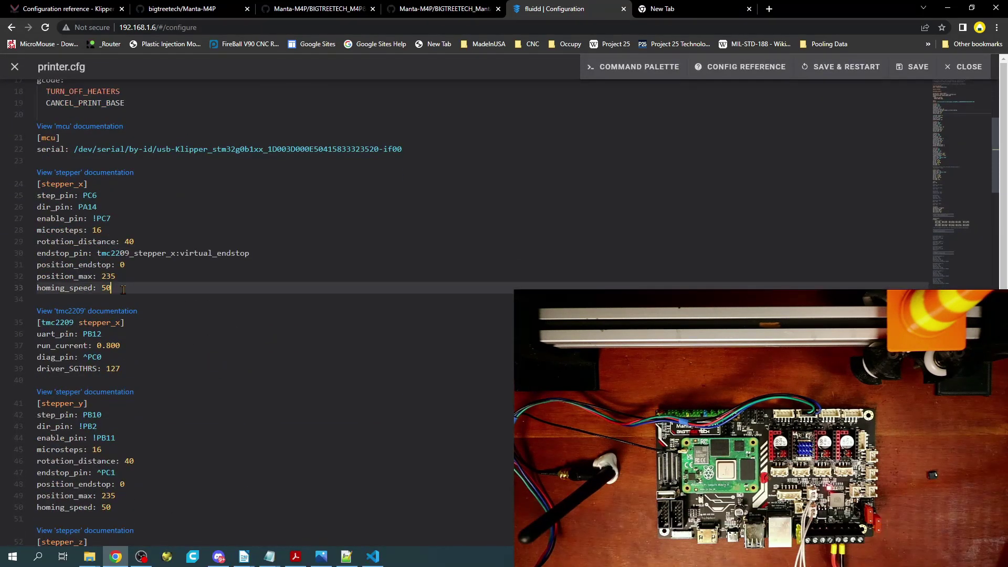
pyautogui.click(157, 288)
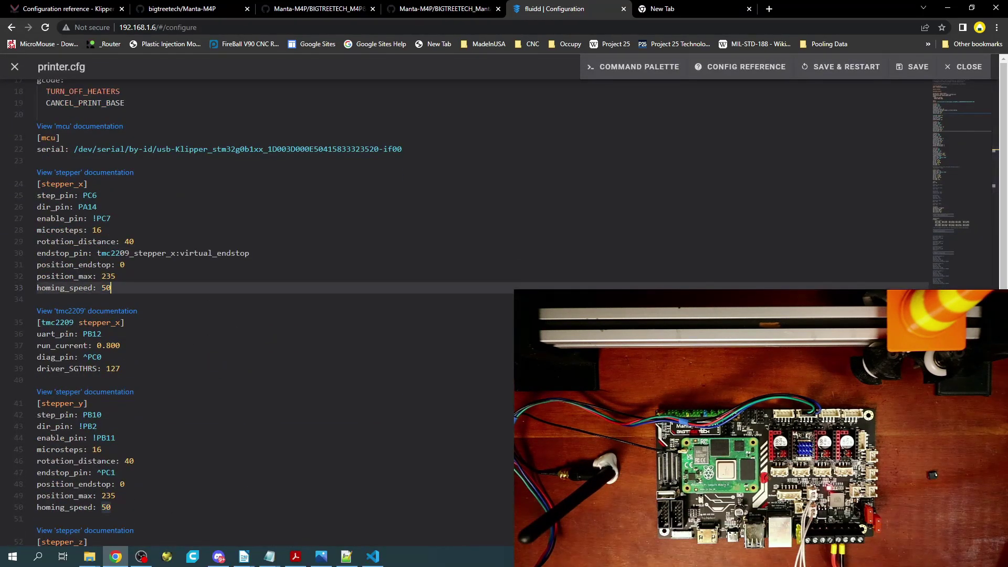
pyautogui.hotkey('alt', 'Tab')
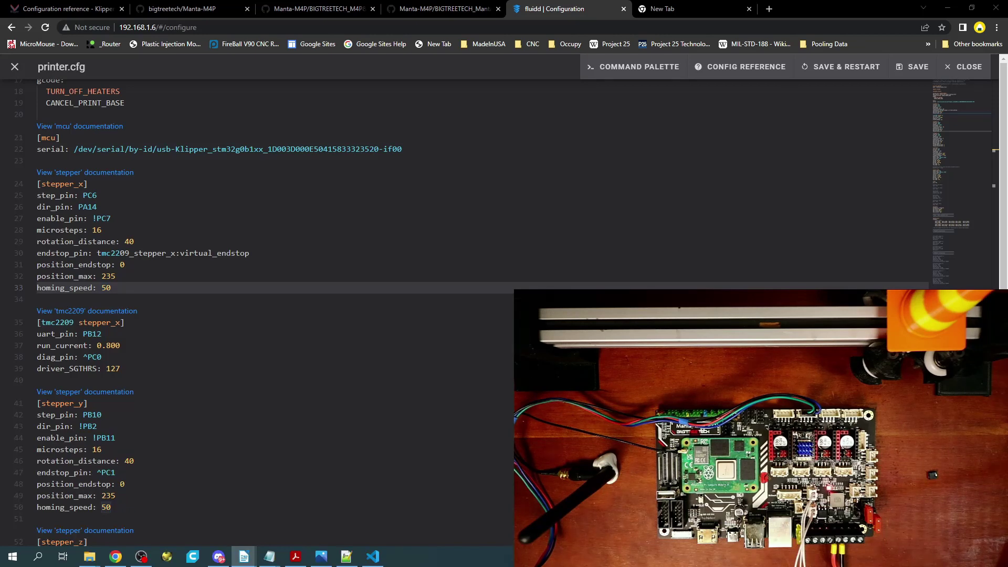
pyautogui.click(51, 299)
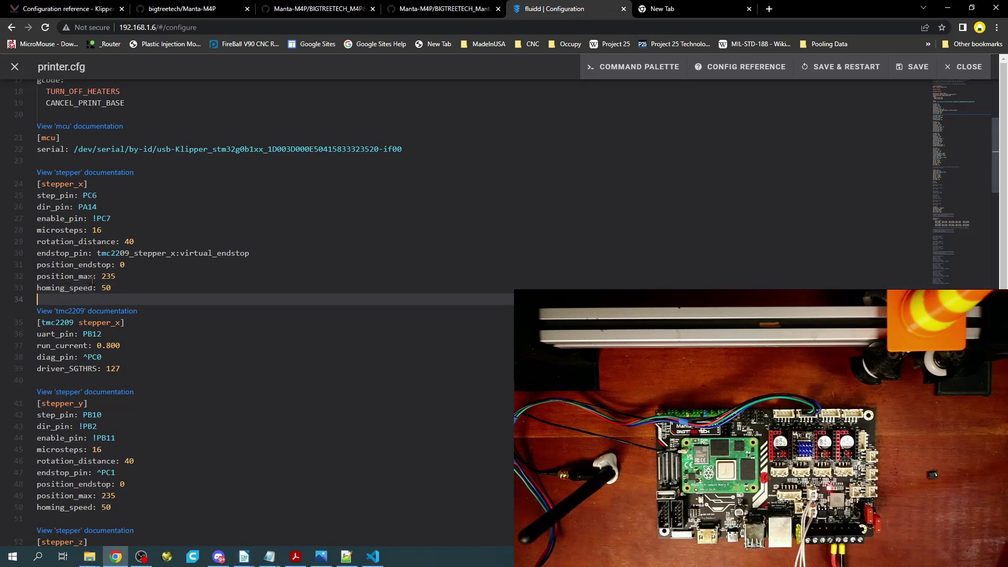
pyautogui.write('homing_retract_dist: 0')
pyautogui.press('Return')
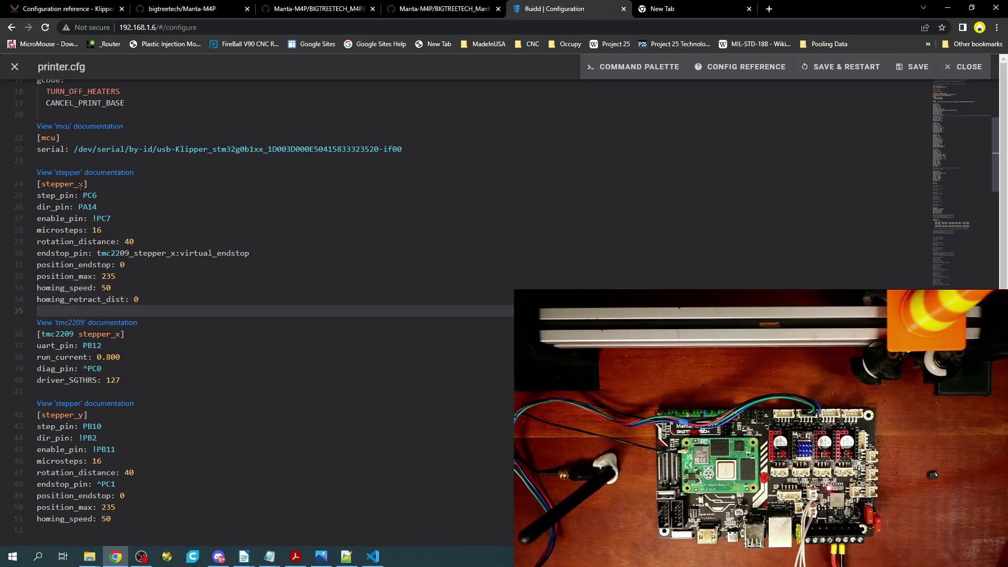
# Step: Reverse the X motor direction by prefixing PA14 with ! in the [stepper_x] dir_pin, and save printer.cfg with a restart
pyautogui.click(80, 206)
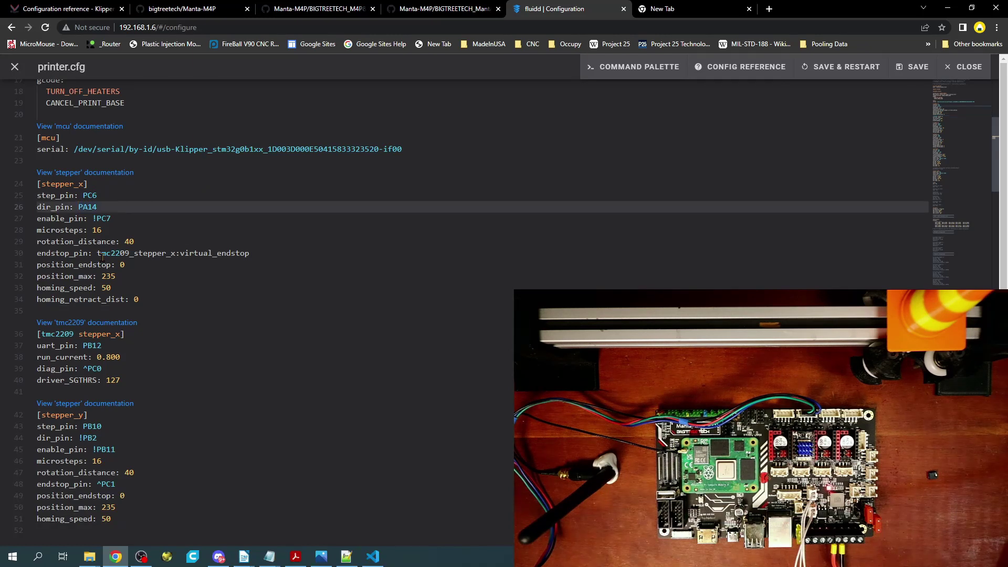
pyautogui.write('!')
pyautogui.click(842, 67)
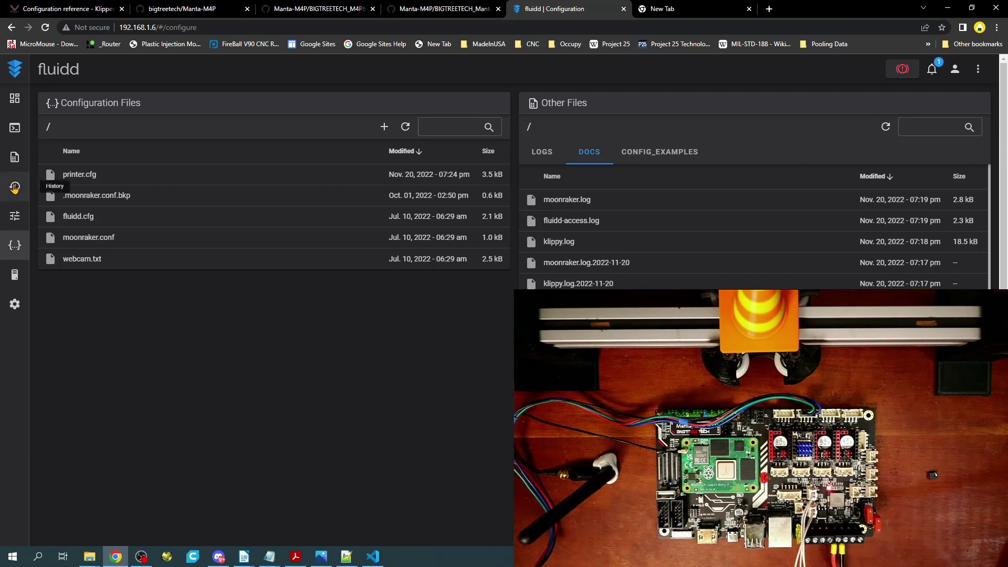
# Step: Home the X axis from the dashboard and jog it four times by 25 mm in the positive direction
pyautogui.click(14, 98)
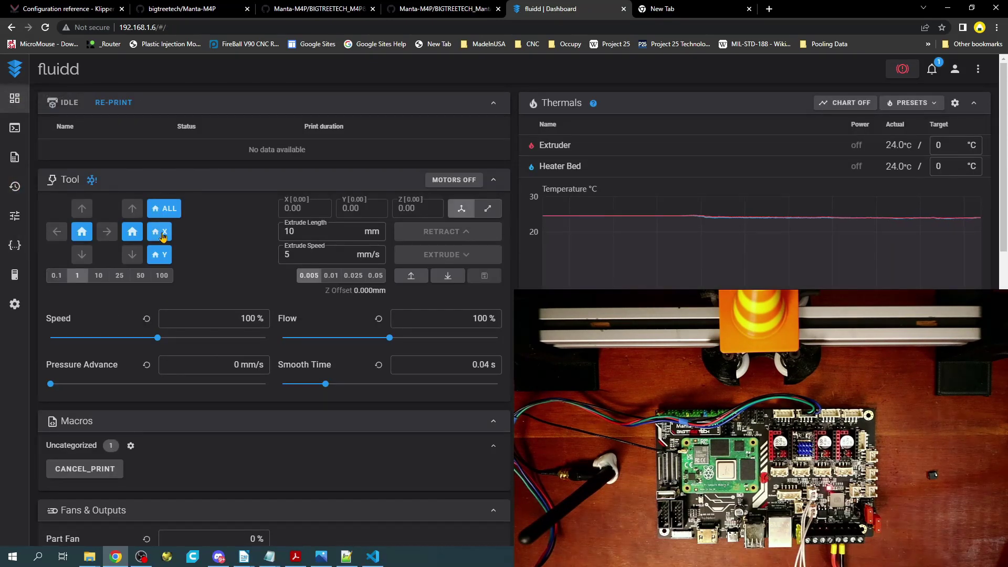
pyautogui.click(163, 236)
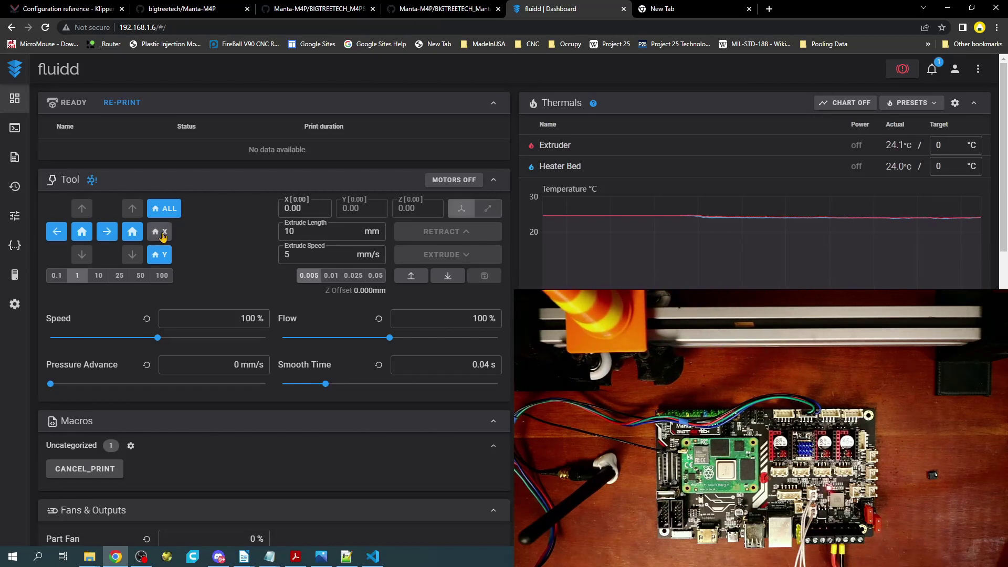
pyautogui.click(120, 278)
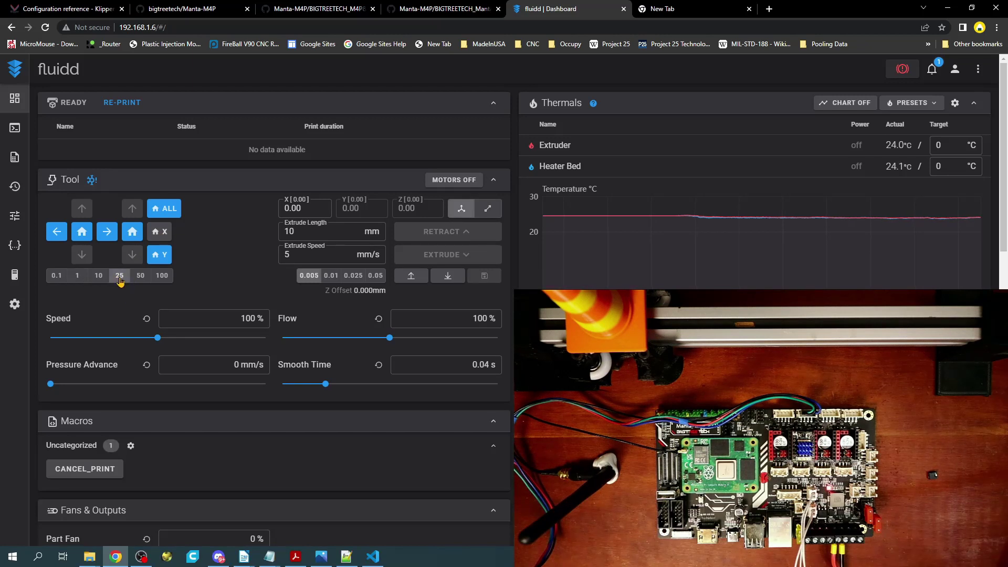
pyautogui.click(108, 235)
pyautogui.click(109, 236)
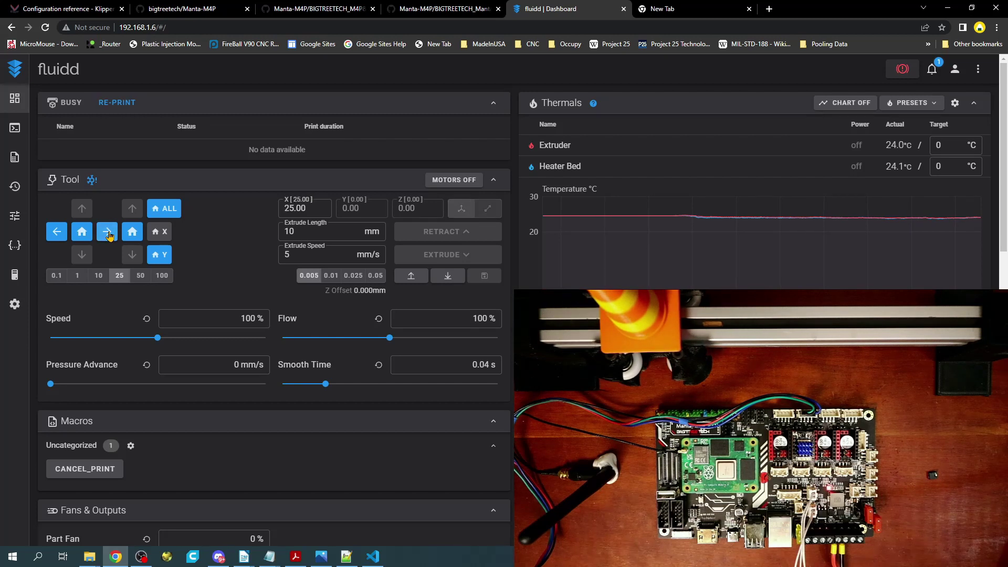
pyautogui.click(109, 235)
pyautogui.click(109, 236)
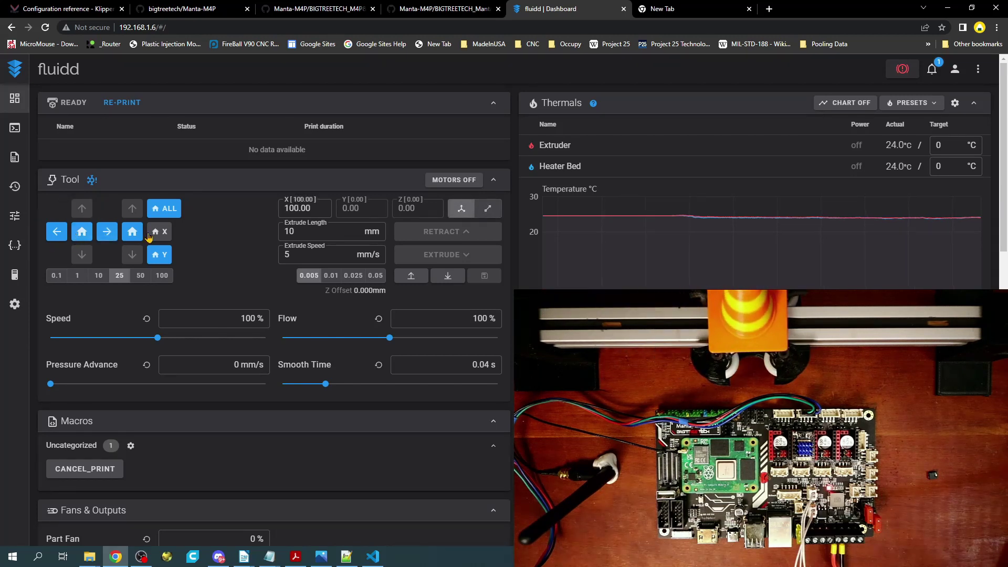
# Step: Home the X axis again and jog it 100 mm in the positive direction
pyautogui.click(166, 234)
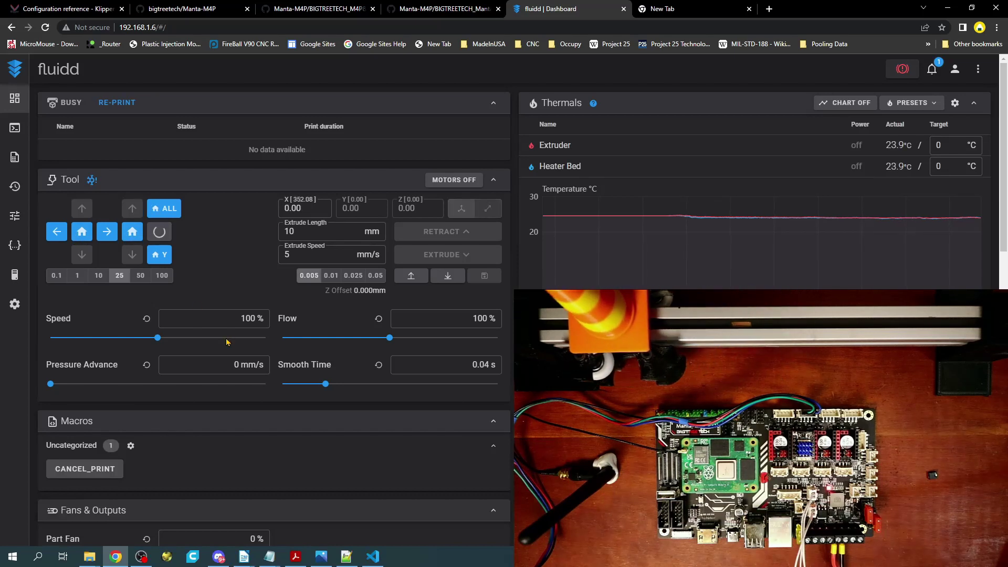
pyautogui.click(161, 275)
pyautogui.click(107, 231)
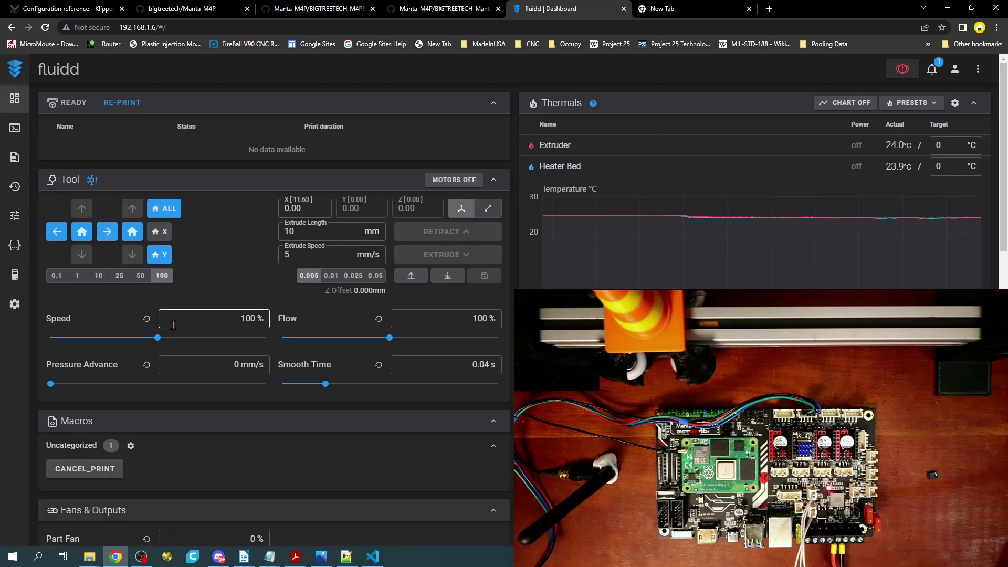